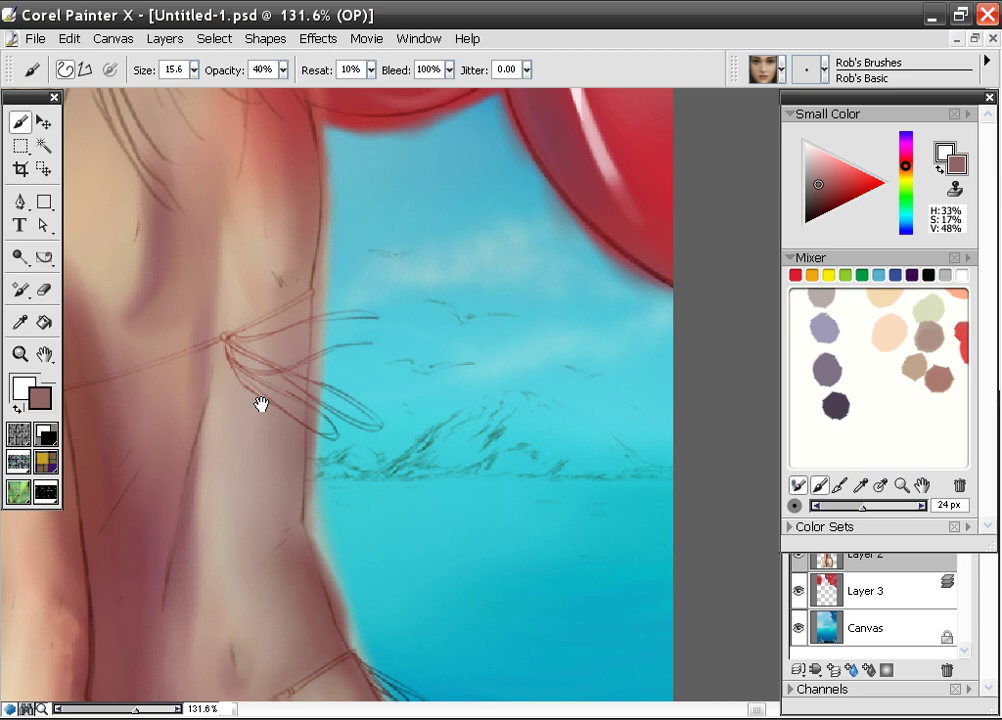
- Blend the inner edge of the reddish-brown shadow on the figure's upper right hip into the pale skin
drag(261, 404, 482, 264)
scroll(326, 427, down, 3)
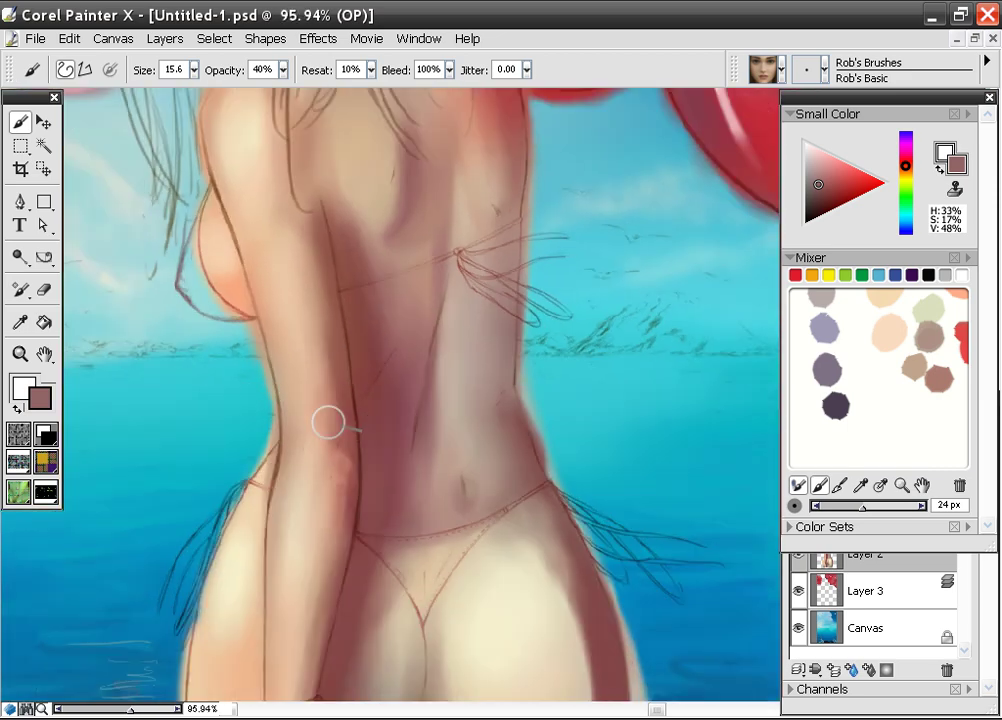
scroll(328, 422, down, 2)
scroll(426, 343, down, 3)
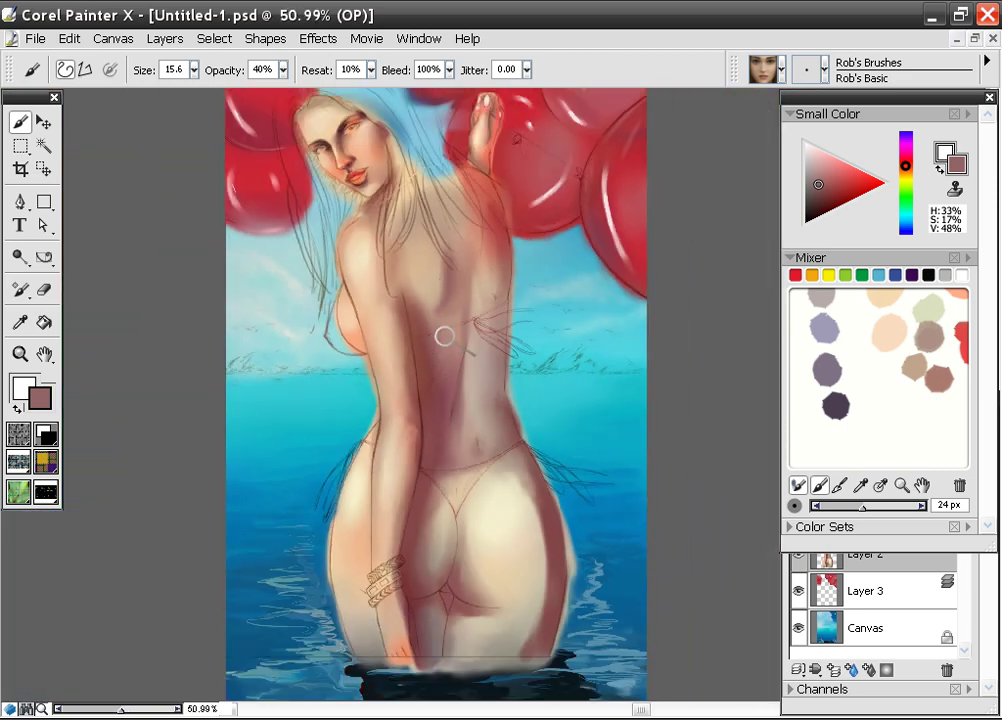
drag(458, 340, 435, 370)
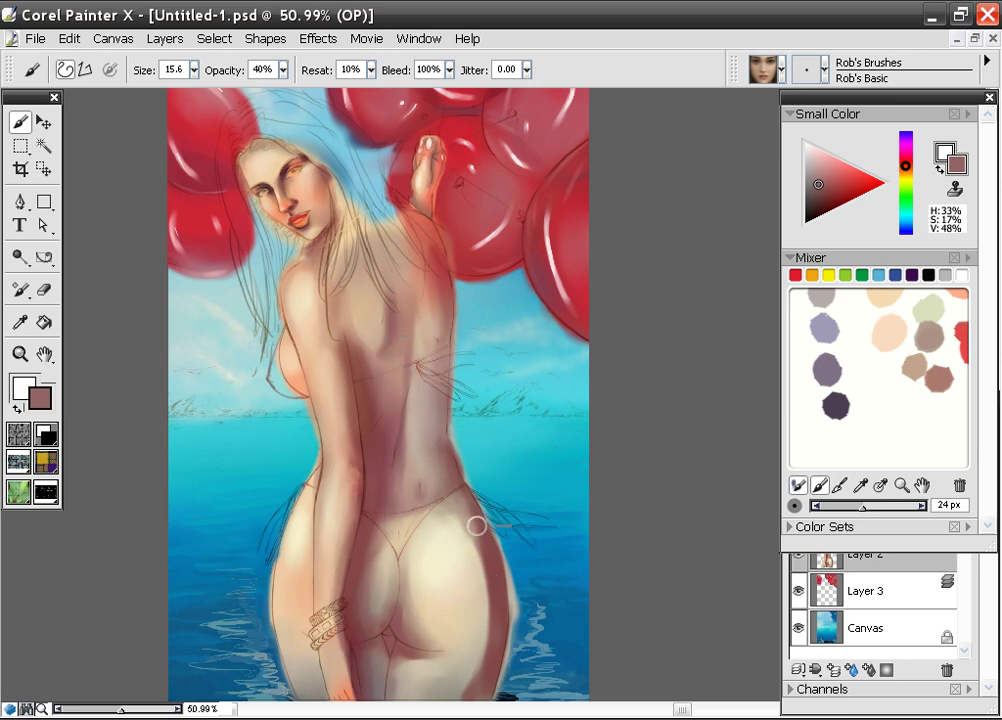
scroll(484, 538, up, 8)
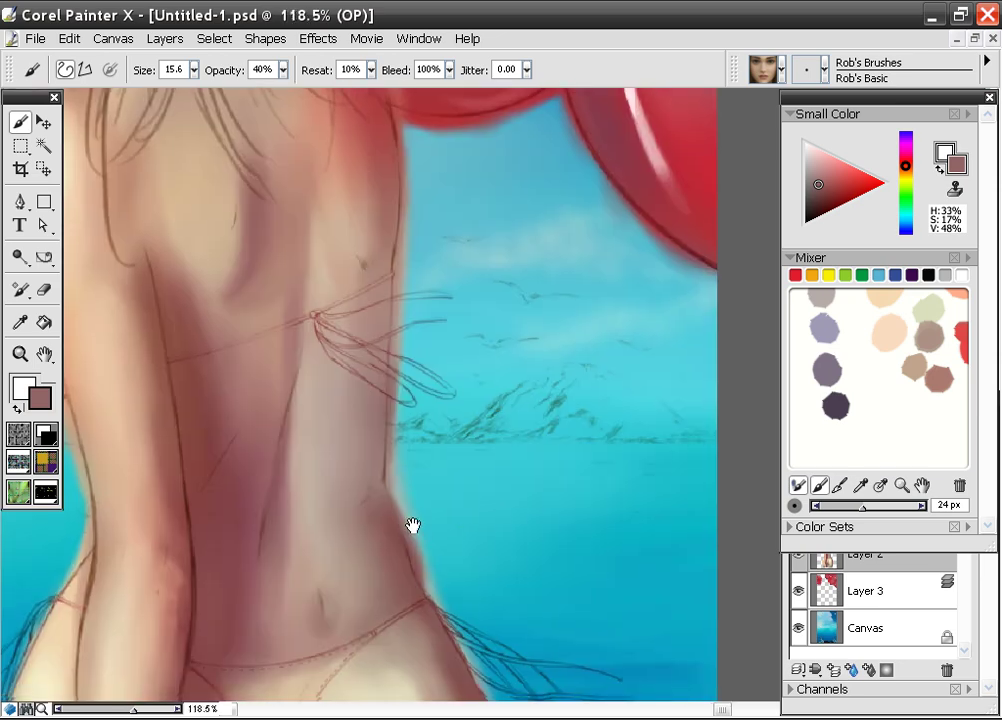
drag(413, 525, 347, 257)
drag(441, 503, 394, 331)
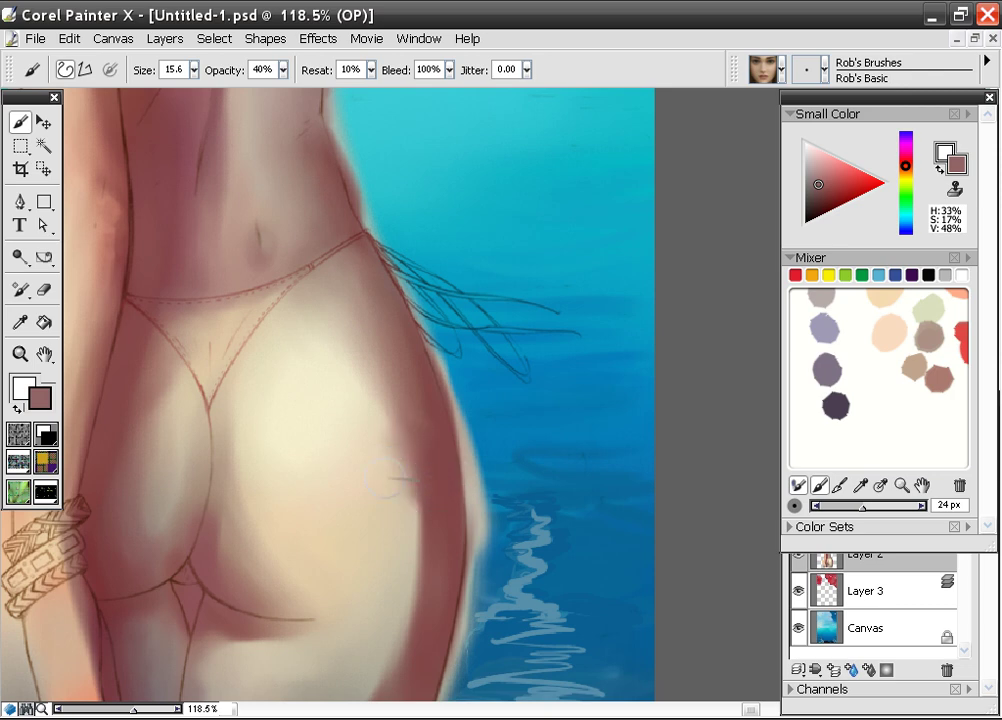
drag(447, 502, 400, 337)
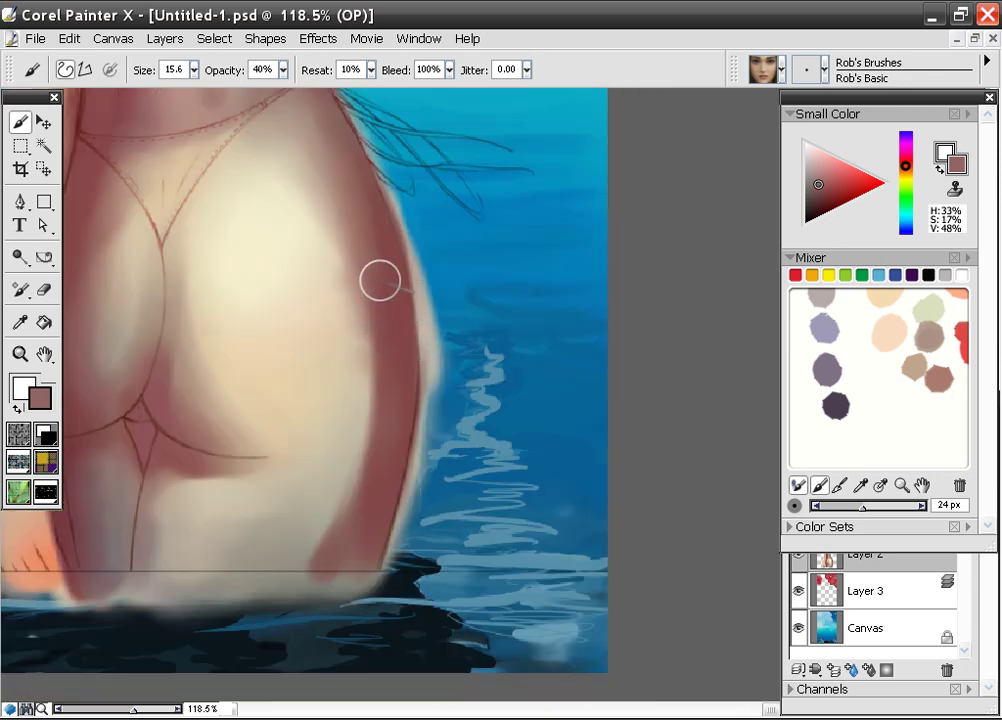
- Soften the remaining shadow edge down the right hip and thigh with sampled peach and cream skin tones
mouse_move(340, 352)
mouse_down()
mouse_move(409, 351)
mouse_move(380, 350)
mouse_move(380, 368)
mouse_move(362, 377)
mouse_move(386, 348)
mouse_move(386, 319)
mouse_move(397, 399)
mouse_move(385, 454)
mouse_move(331, 469)
mouse_move(336, 501)
mouse_move(372, 435)
mouse_move(377, 354)
mouse_move(363, 329)
mouse_move(357, 369)
mouse_move(358, 393)
mouse_move(372, 342)
mouse_move(343, 267)
mouse_up()
mouse_move(321, 208)
mouse_down()
mouse_move(359, 279)
mouse_move(343, 285)
mouse_move(352, 328)
mouse_move(381, 371)
mouse_move(355, 371)
mouse_move(372, 384)
mouse_move(386, 360)
mouse_move(398, 362)
mouse_move(378, 369)
mouse_move(367, 286)
mouse_up()
key(space)
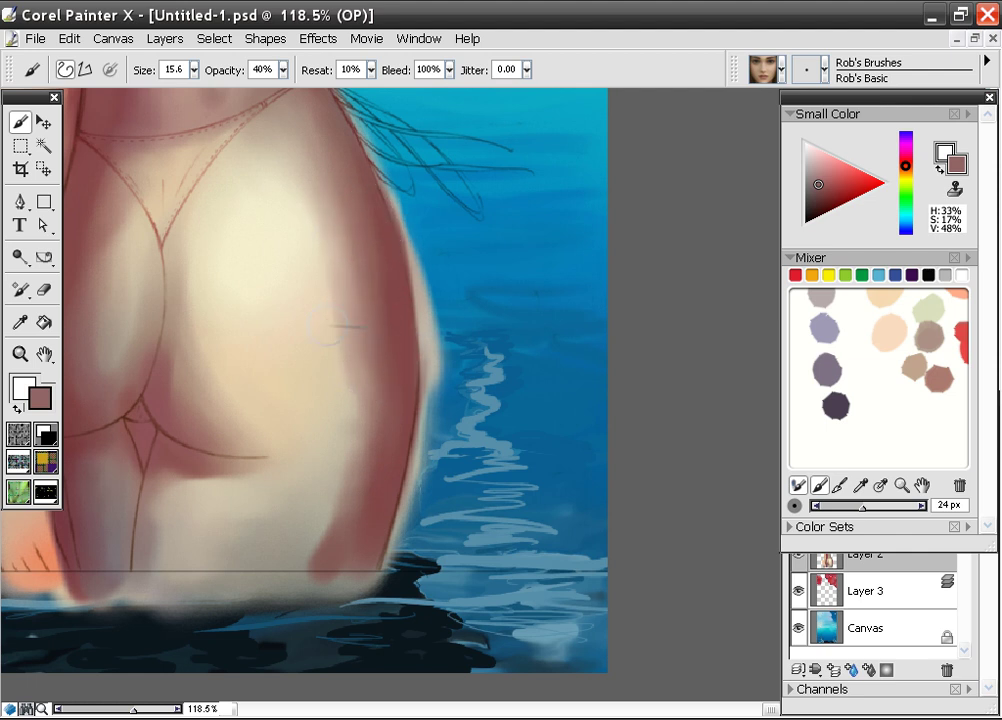
alt+click(332, 328)
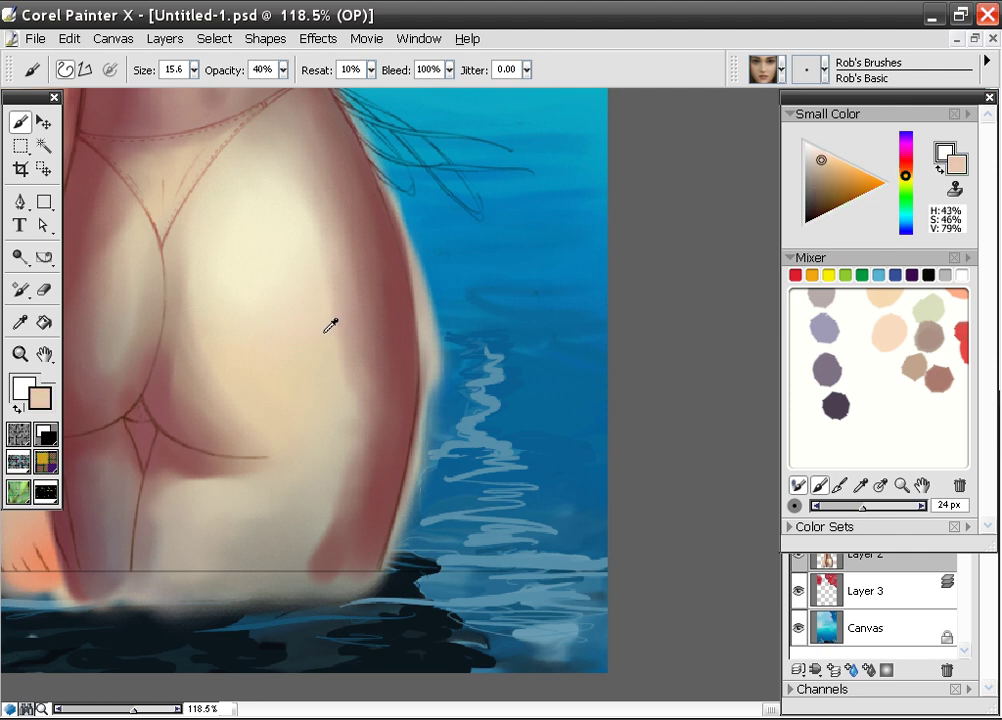
mouse_move(324, 336)
mouse_down()
mouse_move(294, 328)
mouse_move(293, 266)
mouse_move(331, 487)
mouse_move(329, 467)
mouse_up()
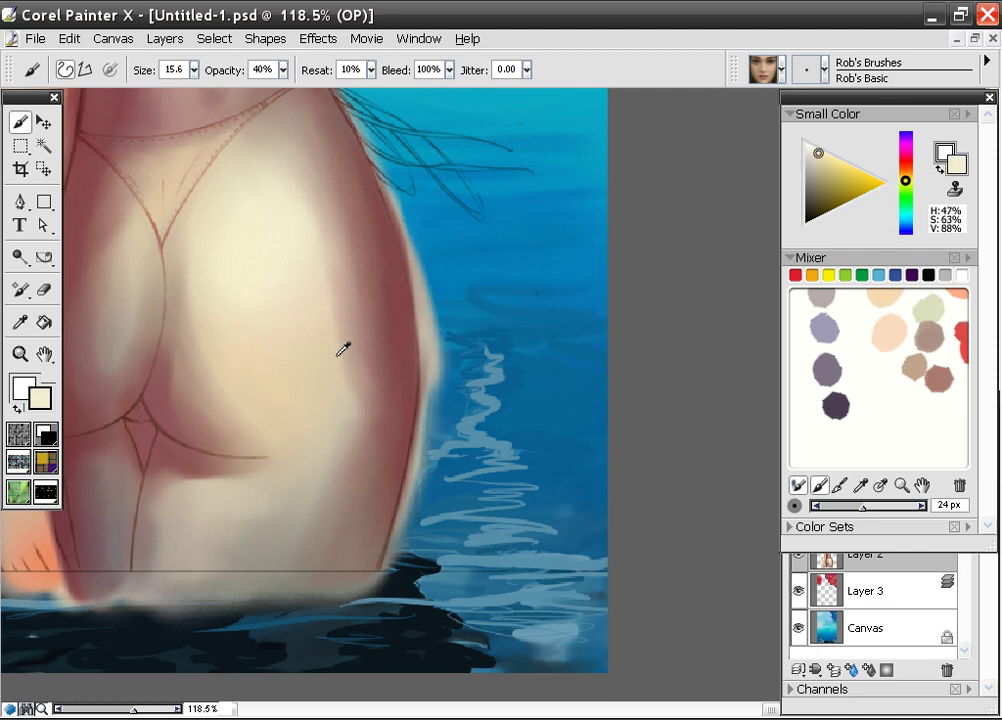
alt+click(296, 367)
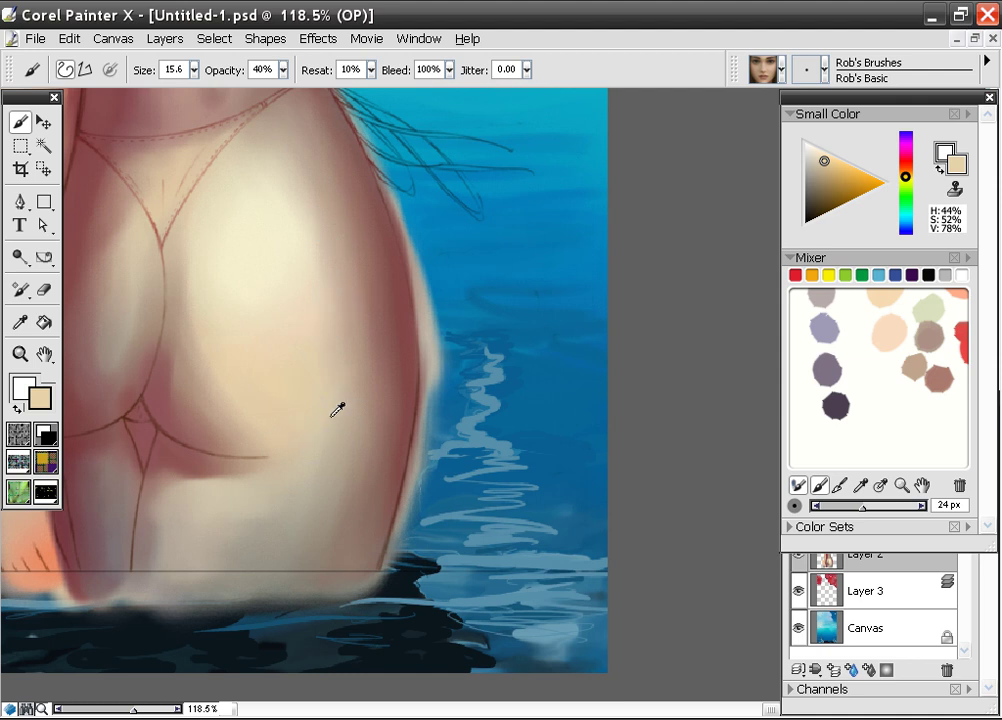
- Extend the curved shadow above the right thigh with sampled reddish brown and blend its upper edge with tan tones
alt+click(197, 405)
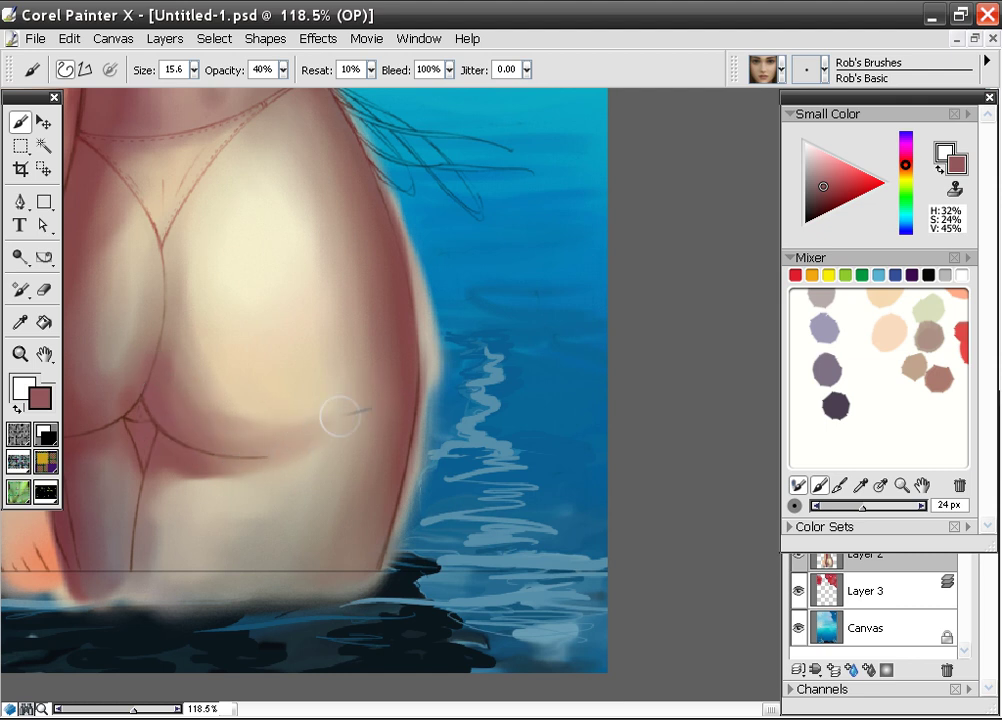
alt+click(223, 375)
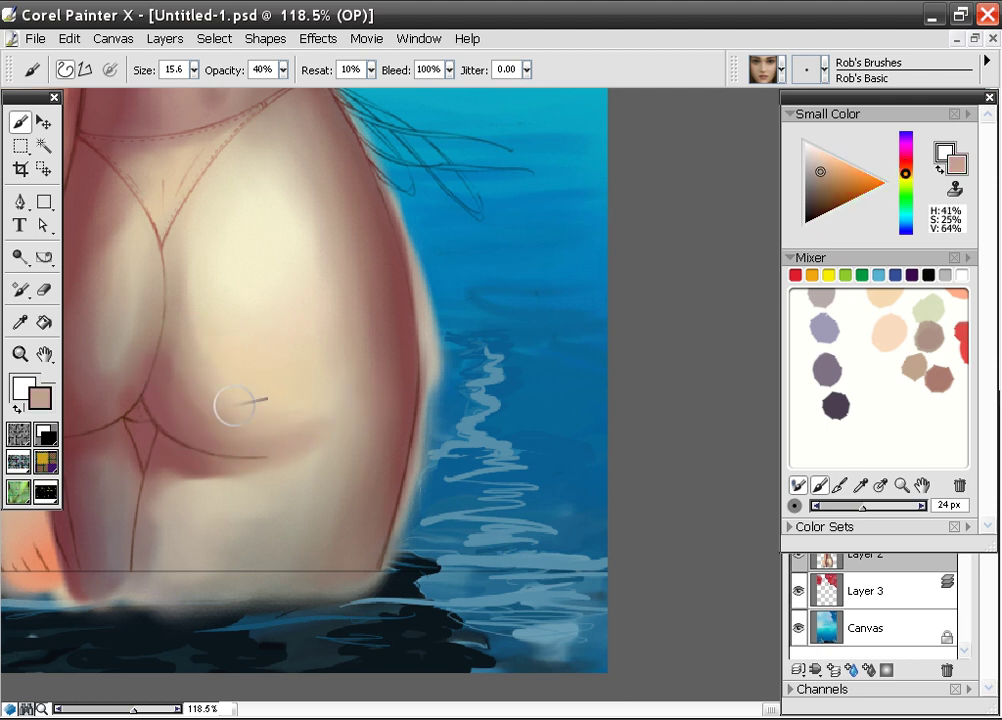
alt+click(311, 386)
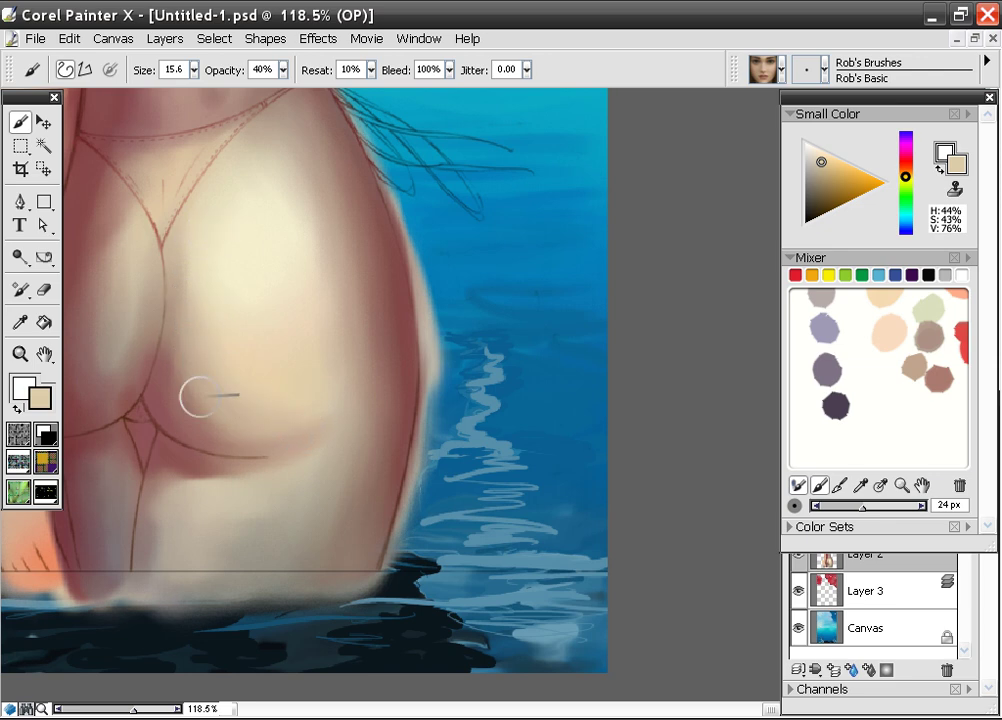
alt+click(289, 355)
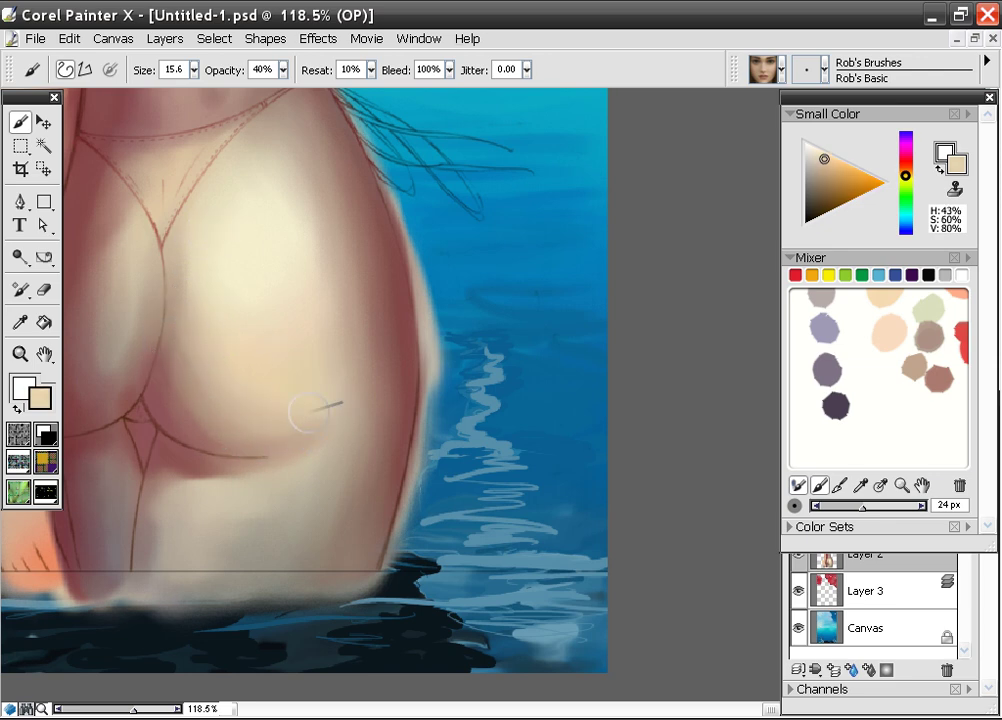
- Brighten the highlight on the upper right hip with sampled pale cream, blending it towards the waistband
drag(250, 271, 422, 345)
alt+click(106, 262)
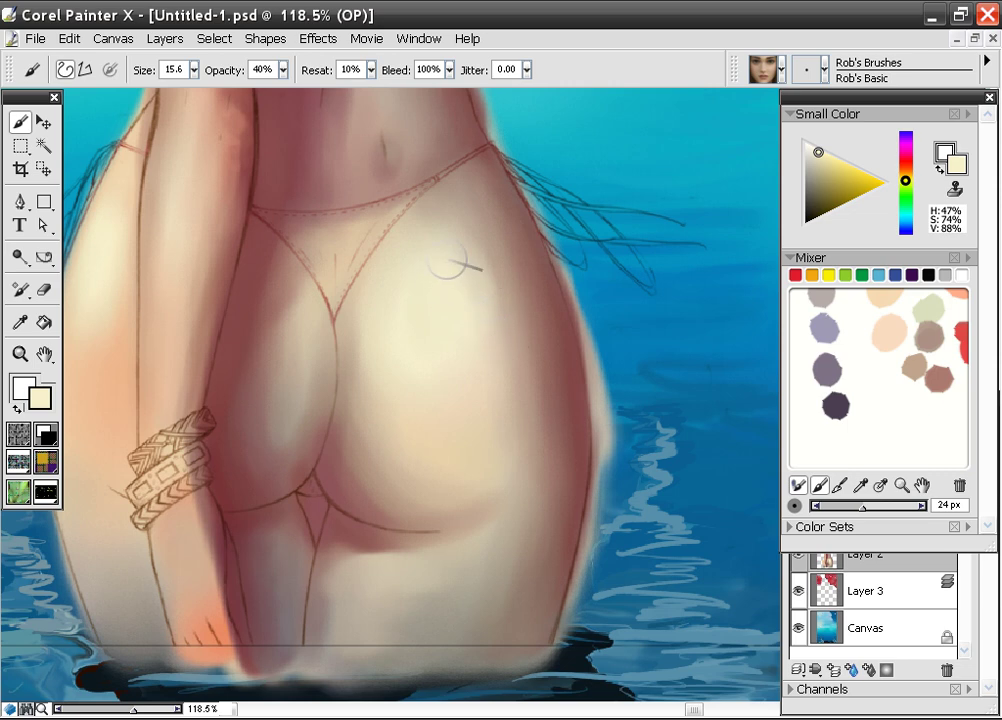
alt+click(451, 300)
mouse_move(443, 261)
mouse_down()
mouse_move(459, 344)
mouse_move(473, 313)
mouse_move(447, 263)
mouse_up()
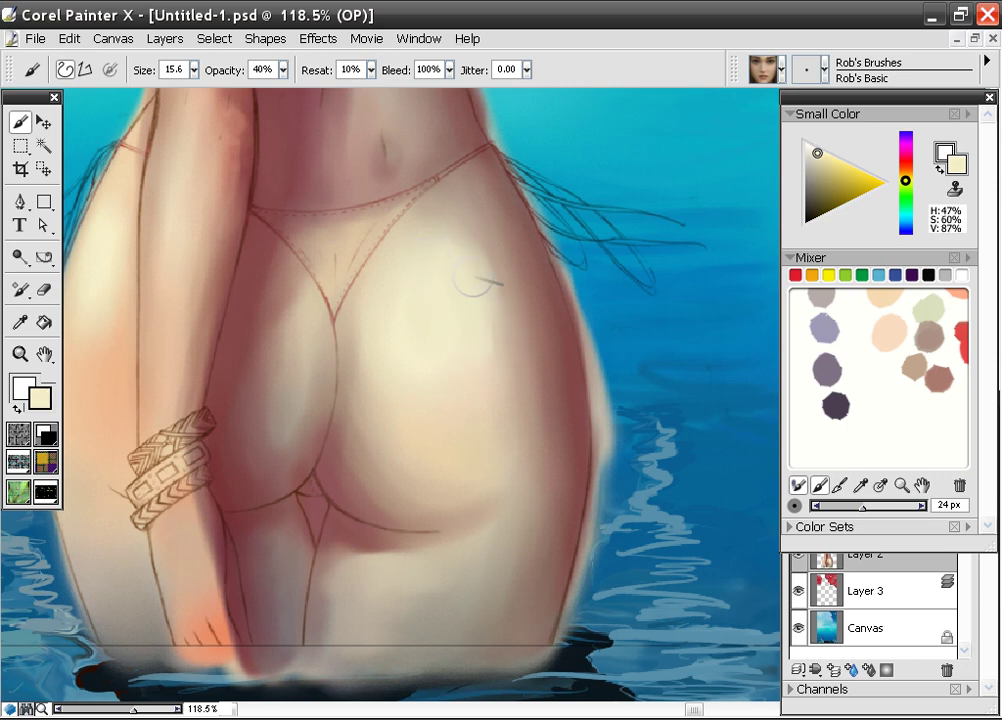
drag(481, 212, 496, 236)
- Shade the lower edge of the figure's chest beside the arm with a sampled dark red
key(ctrl+0)
scroll(360, 244, down, 7)
drag(418, 201, 369, 251)
scroll(376, 321, up, 3)
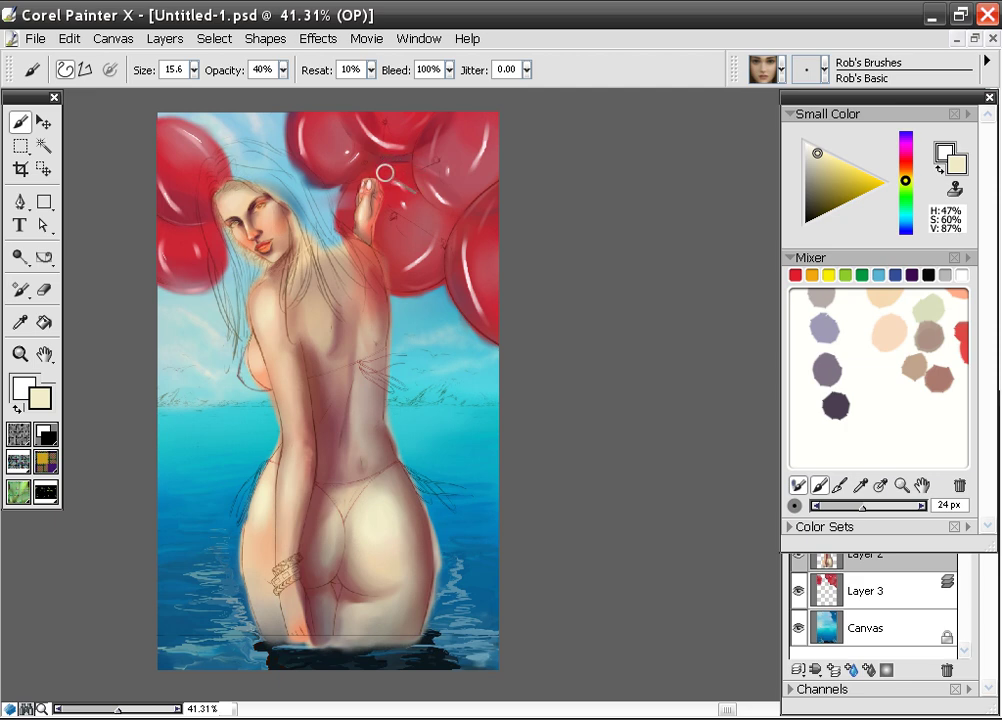
key(ctrl+plus)
key(ctrl+plus)
drag(223, 322, 418, 388)
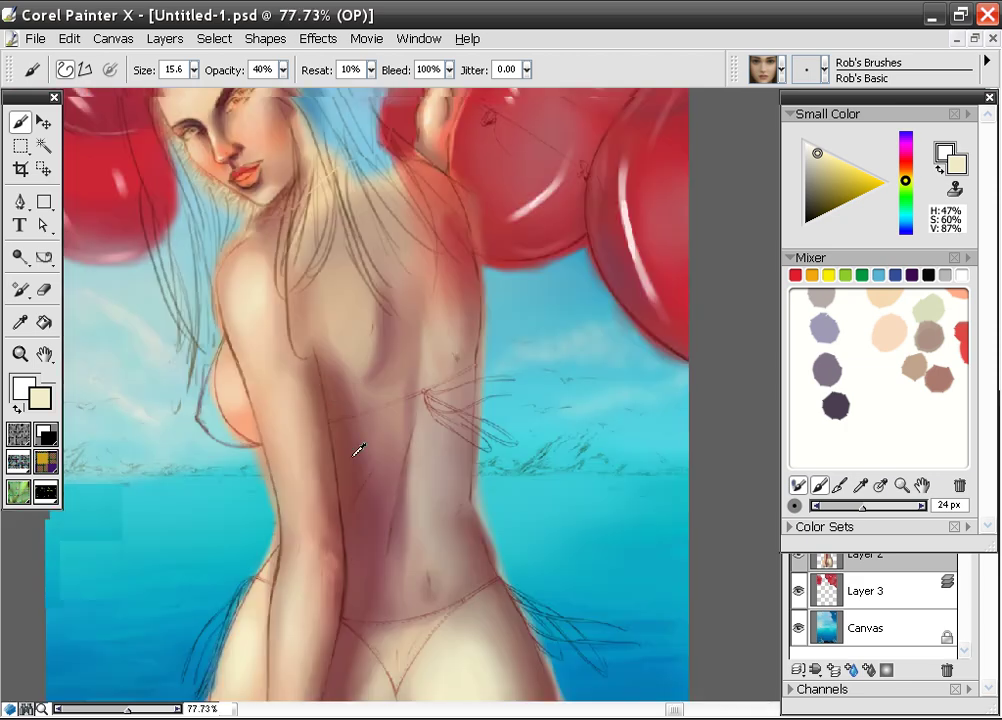
alt+click(248, 412)
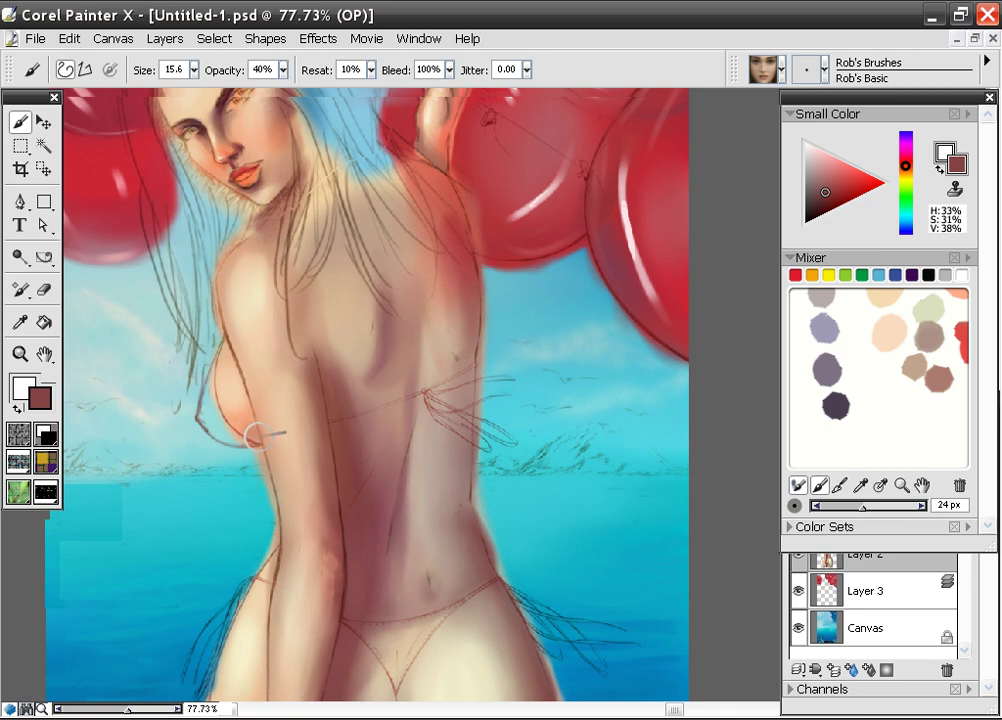
key(ctrl+plus)
key(ctrl+plus)
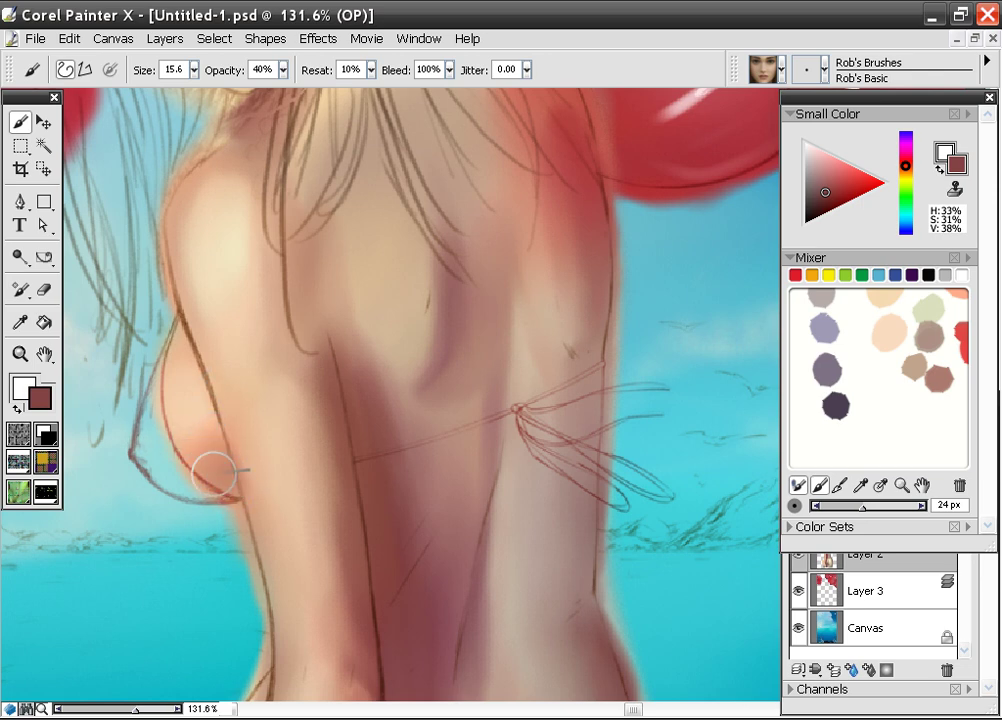
- Darken the lower left thigh beside the wrist and hand with sampled dark red and dark blue-grey
mouse_move(343, 503)
mouse_down()
mouse_move(323, 358)
mouse_move(400, 312)
mouse_up()
alt+click(409, 415)
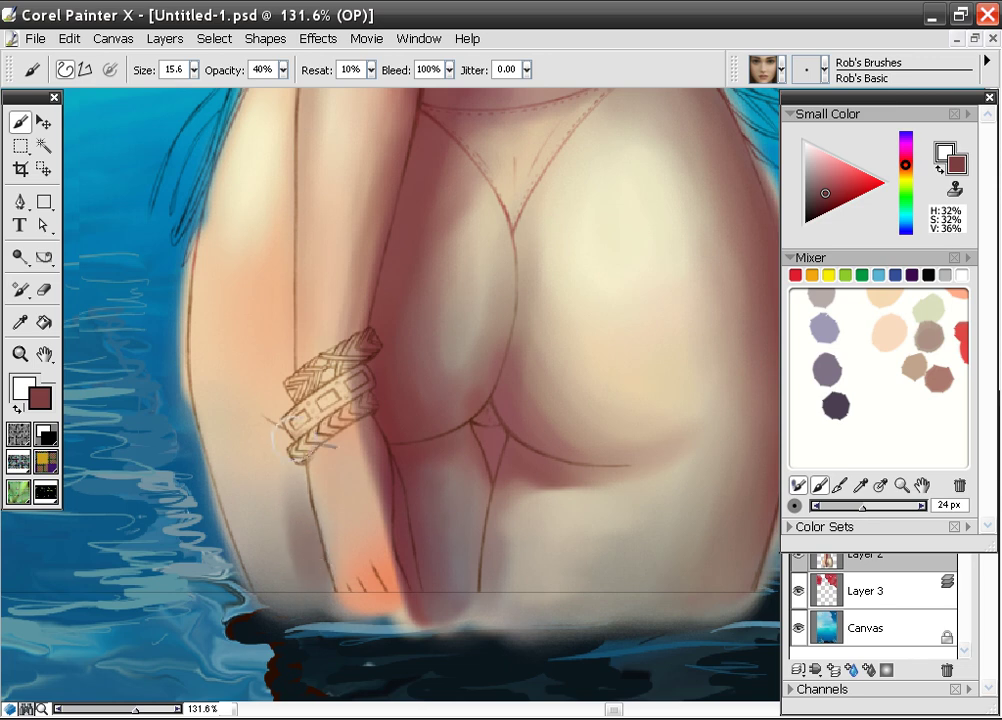
alt+click(272, 610)
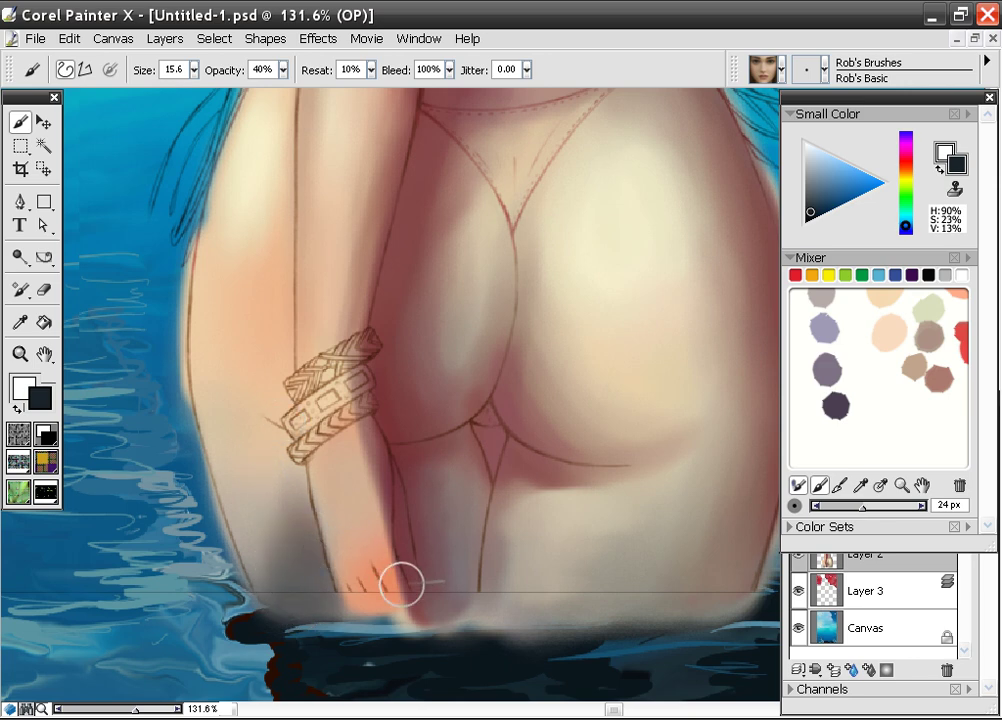
- Paint dark water-toned shadows on the inner thigh and lower hip beside the hand, and blend them with reddish brown
alt+click(446, 641)
mouse_move(440, 607)
mouse_down()
mouse_move(425, 537)
mouse_move(438, 611)
mouse_move(432, 525)
mouse_up()
mouse_move(410, 462)
mouse_down()
mouse_move(416, 499)
mouse_move(398, 452)
mouse_move(421, 456)
mouse_move(378, 393)
mouse_move(454, 436)
mouse_move(387, 371)
mouse_move(376, 405)
mouse_move(365, 336)
mouse_move(431, 440)
mouse_up()
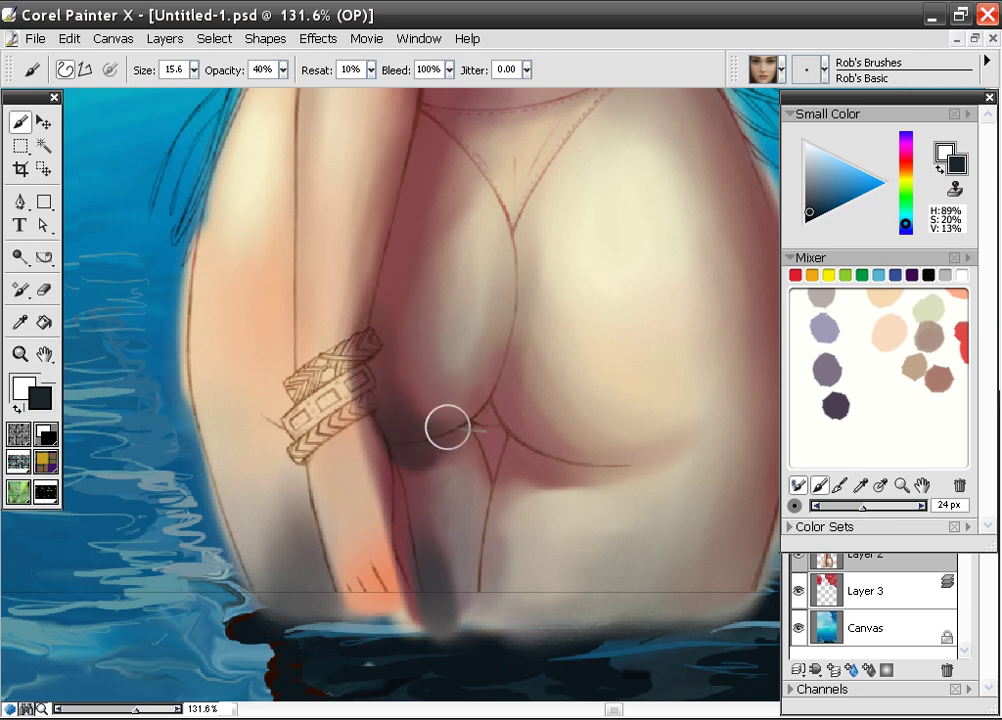
alt+click(452, 403)
mouse_move(389, 401)
mouse_down()
mouse_move(436, 421)
mouse_move(455, 400)
mouse_move(424, 415)
mouse_move(398, 319)
mouse_move(426, 419)
mouse_move(443, 417)
mouse_move(375, 339)
mouse_move(440, 456)
mouse_up()
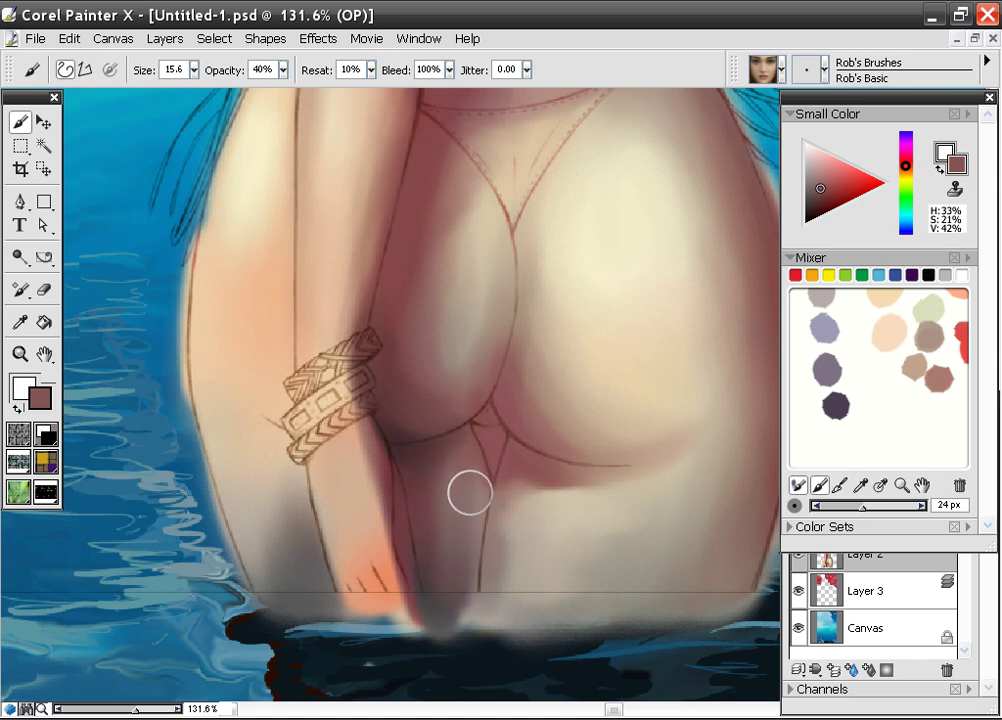
- Repaint the shadow band down the right hip in reddish brown and tint its outer edge with muted water blue
mouse_move(604, 465)
mouse_down()
mouse_move(469, 428)
mouse_move(428, 455)
mouse_move(402, 368)
mouse_up()
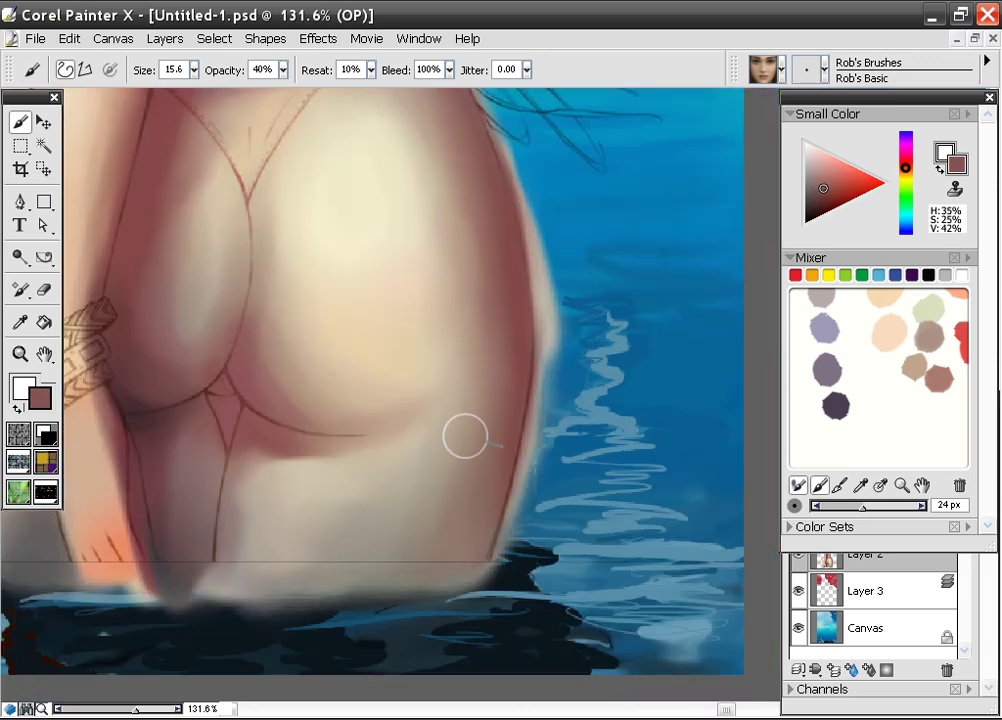
mouse_move(474, 385)
mouse_down()
mouse_move(452, 519)
mouse_move(491, 310)
mouse_move(489, 172)
mouse_move(480, 377)
mouse_move(492, 244)
mouse_move(483, 211)
mouse_move(500, 326)
mouse_move(471, 536)
mouse_move(507, 399)
mouse_move(486, 500)
mouse_up()
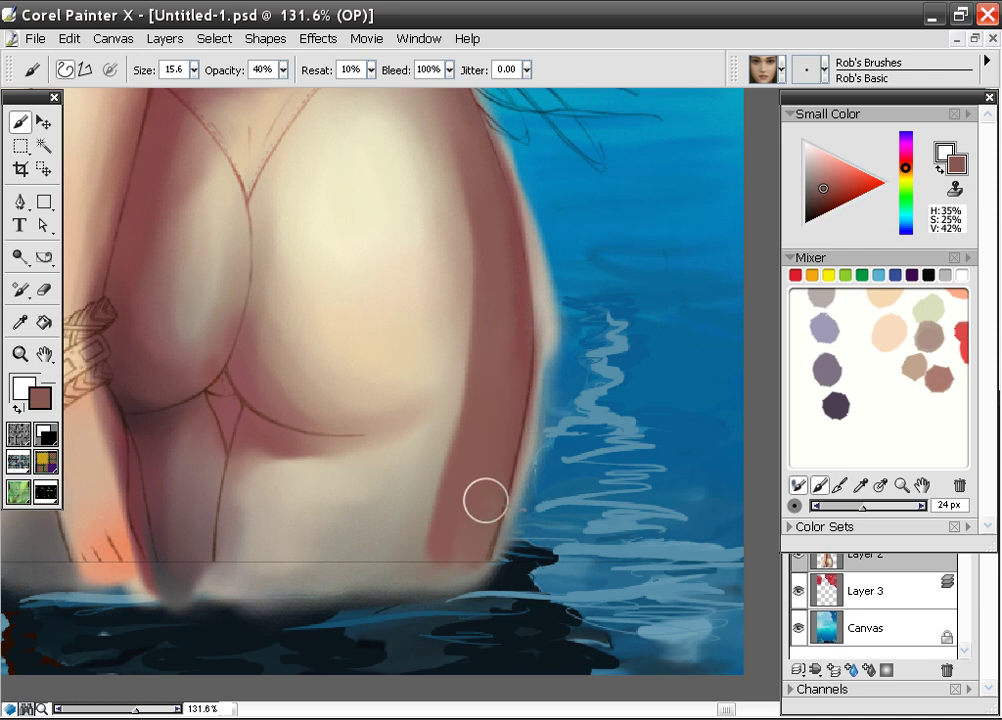
alt+click(649, 365)
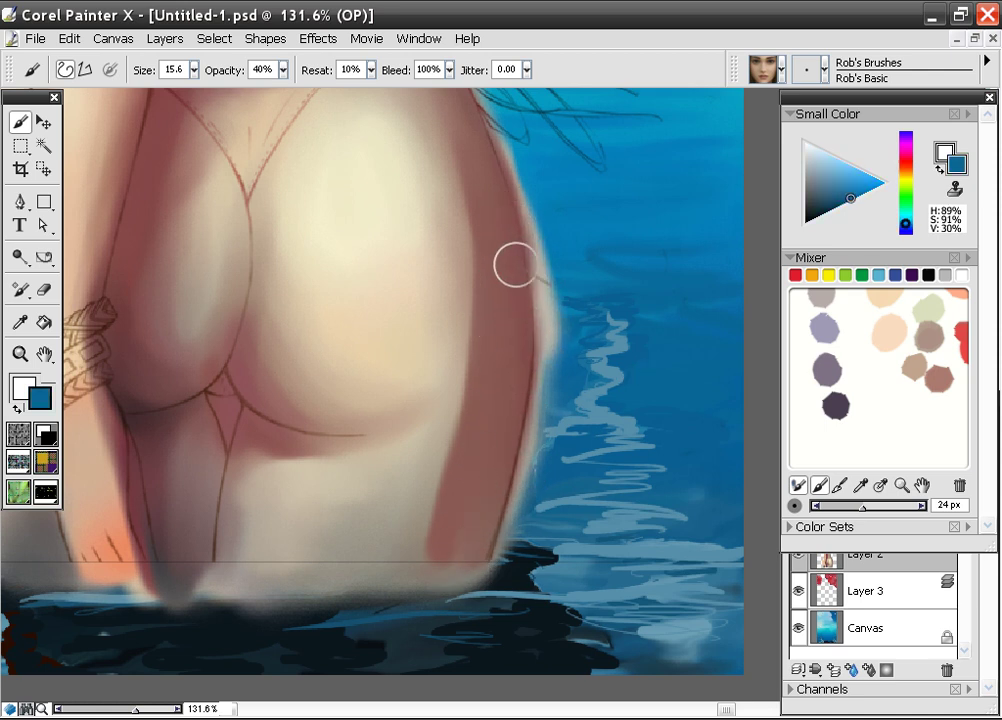
mouse_move(514, 271)
mouse_down()
mouse_move(503, 426)
mouse_move(517, 374)
mouse_move(495, 498)
mouse_move(520, 356)
mouse_move(482, 541)
mouse_move(522, 290)
mouse_move(502, 438)
mouse_move(522, 348)
mouse_move(522, 204)
mouse_move(531, 355)
mouse_move(512, 208)
mouse_move(487, 496)
mouse_up()
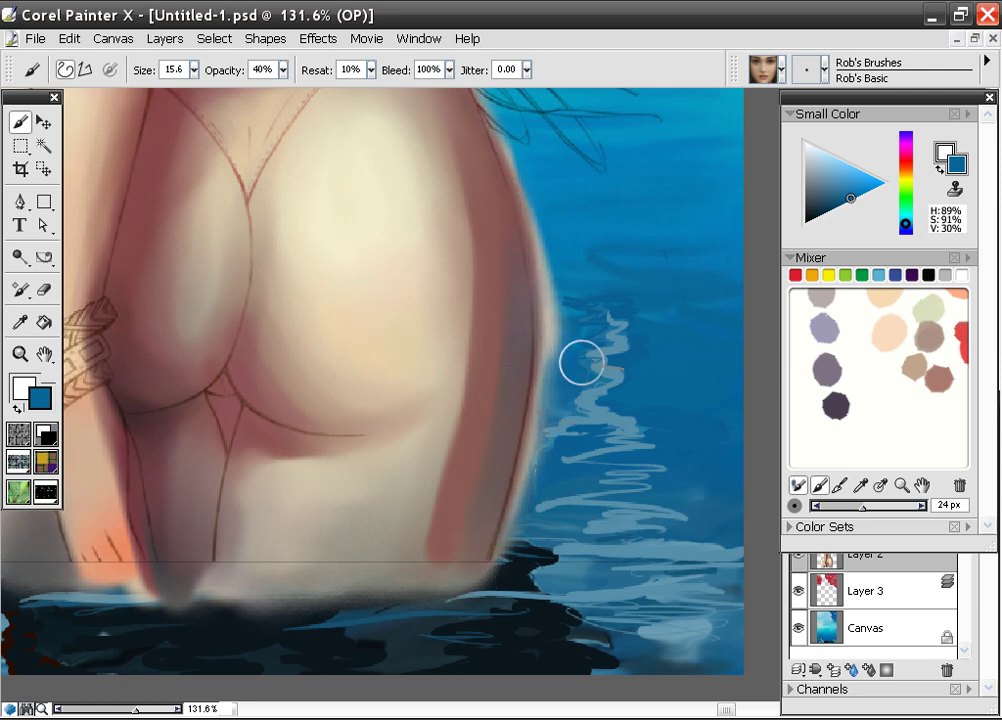
click(817, 188)
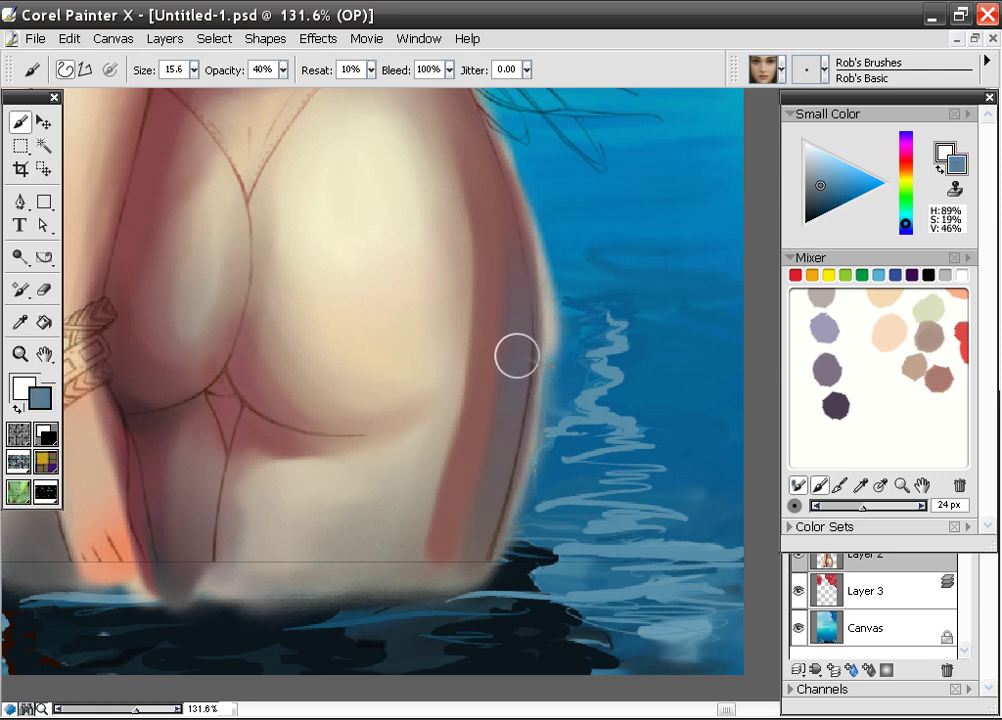
alt+click(490, 364)
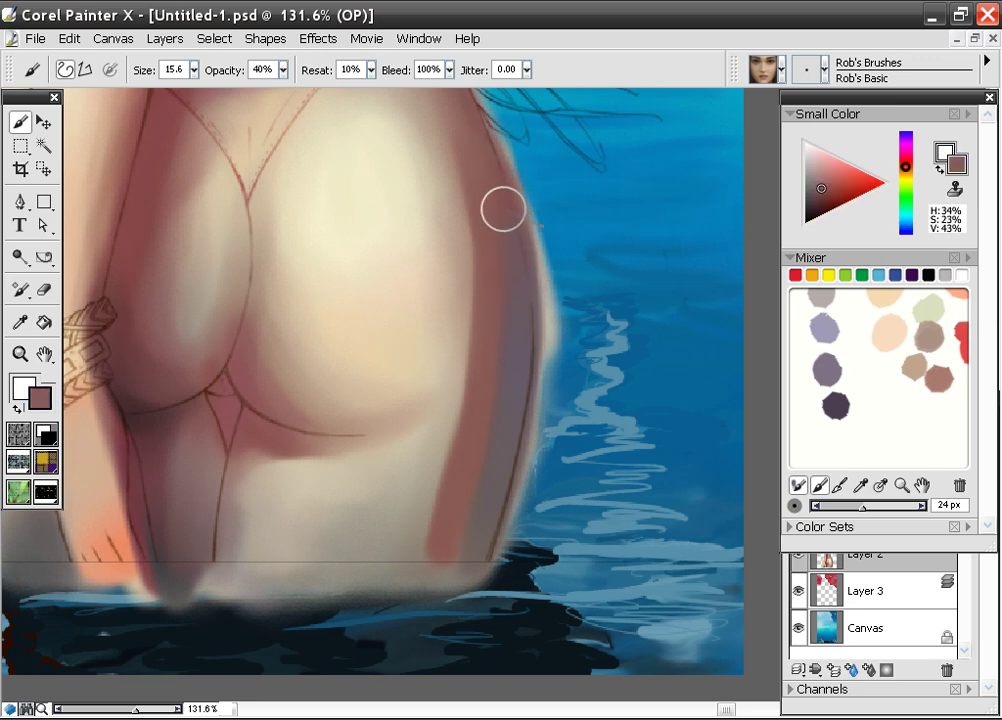
- Deepen the inner part of the right hip and thigh shadow band with dark tones sampled from the water and shadow
alt+click(461, 617)
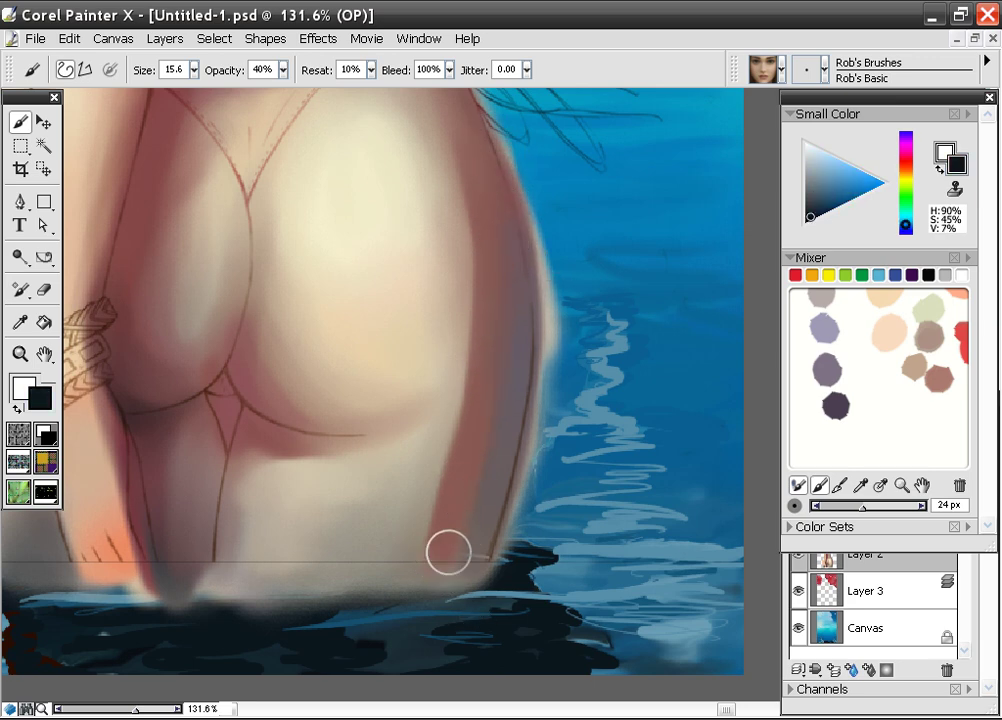
mouse_move(462, 485)
mouse_down()
mouse_move(470, 443)
mouse_move(450, 526)
mouse_move(459, 491)
mouse_move(429, 547)
mouse_move(436, 514)
mouse_move(445, 566)
mouse_move(460, 531)
mouse_move(480, 339)
mouse_move(455, 490)
mouse_move(479, 347)
mouse_move(465, 490)
mouse_move(476, 453)
mouse_move(502, 291)
mouse_move(496, 187)
mouse_move(488, 192)
mouse_move(478, 164)
mouse_move(477, 204)
mouse_move(486, 153)
mouse_up()
alt+click(459, 488)
mouse_move(460, 430)
mouse_down()
mouse_move(487, 208)
mouse_move(468, 164)
mouse_up()
drag(476, 331, 484, 200)
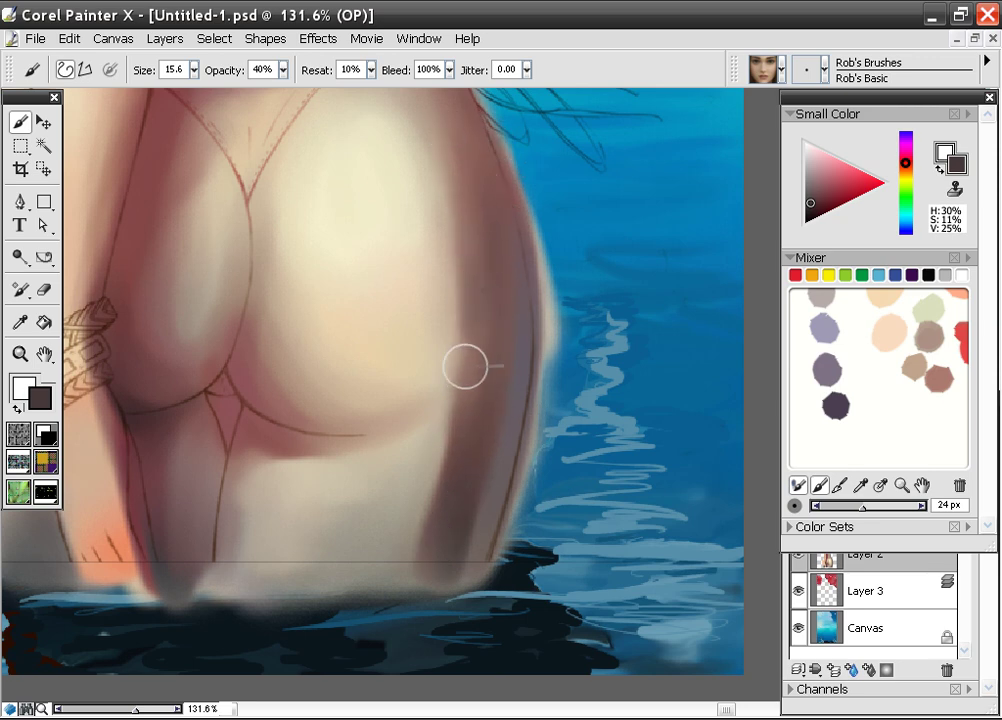
drag(465, 396, 479, 333)
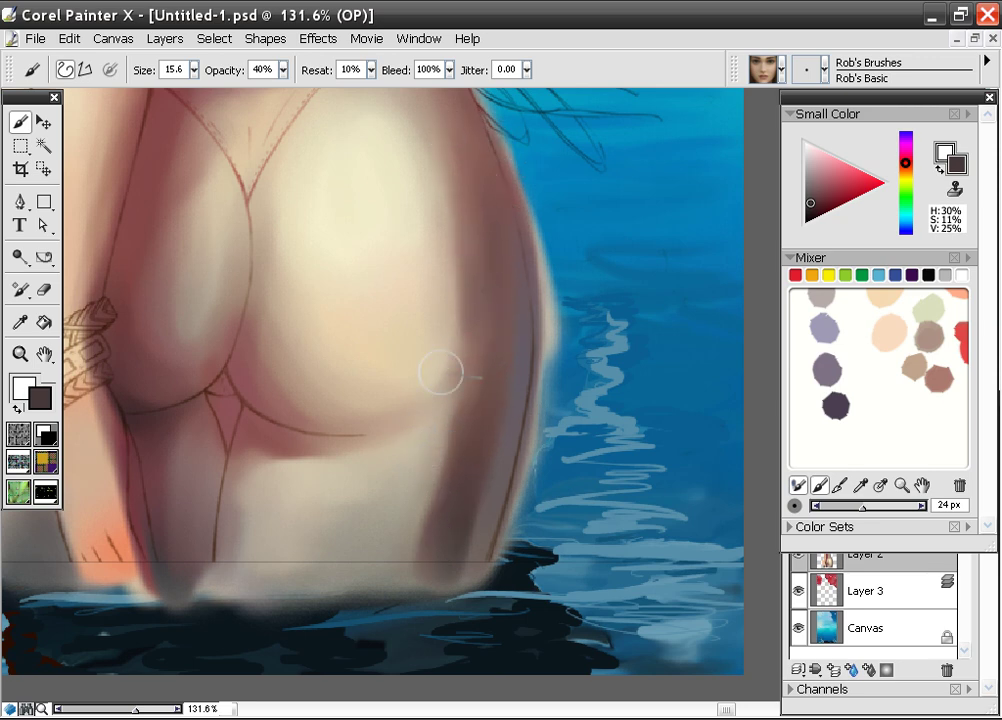
- Blend the inner edge of the darkened right thigh shadow into the lit skin with a sampled light brown
alt+click(470, 454)
alt+click(388, 422)
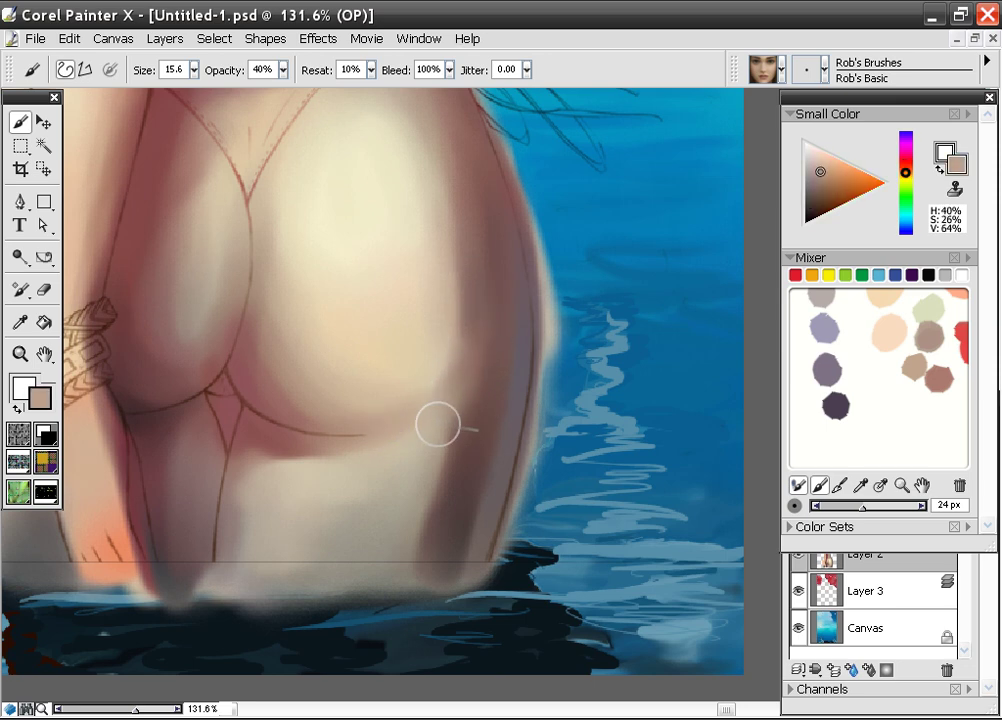
mouse_move(460, 440)
mouse_down()
mouse_move(459, 359)
mouse_move(450, 390)
mouse_move(484, 309)
mouse_move(459, 383)
mouse_move(429, 553)
mouse_move(442, 417)
mouse_move(424, 510)
mouse_move(434, 501)
mouse_move(395, 575)
mouse_up()
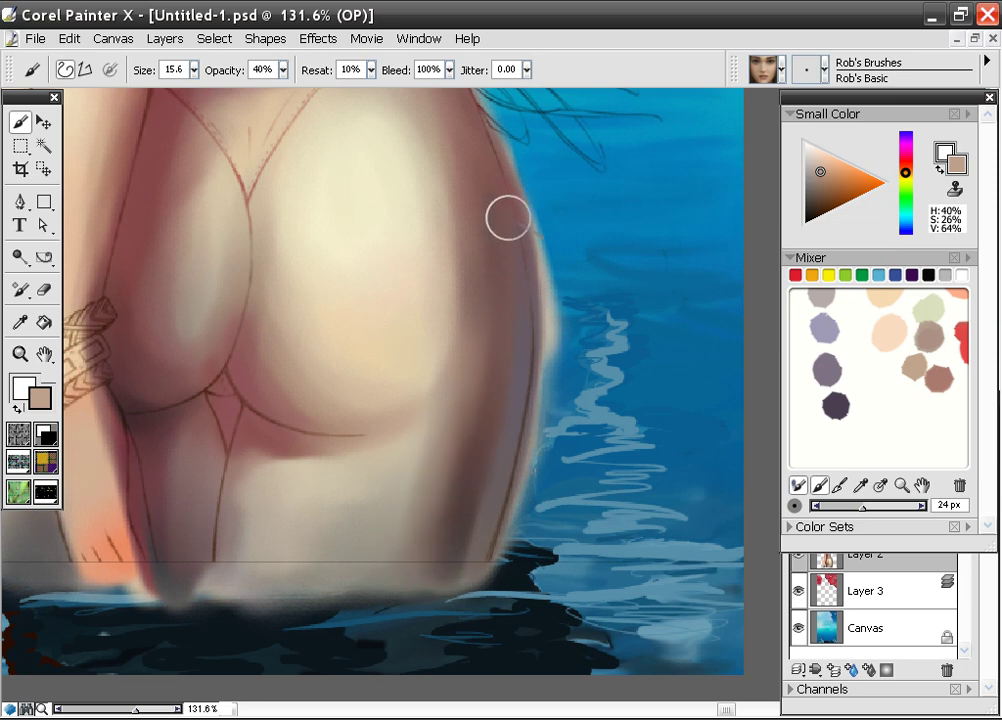
- Extend the right hip's outer shadow up towards the waist, tinting it with muted tones sampled from the water and skin
drag(514, 233, 471, 503)
alt+click(545, 445)
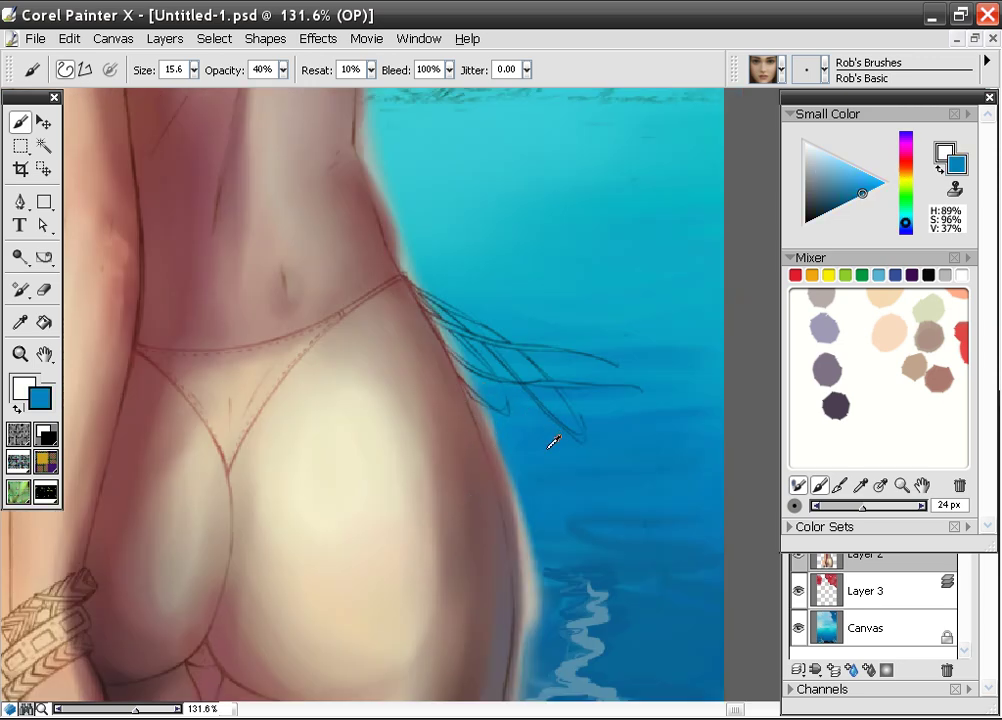
alt+click(450, 381)
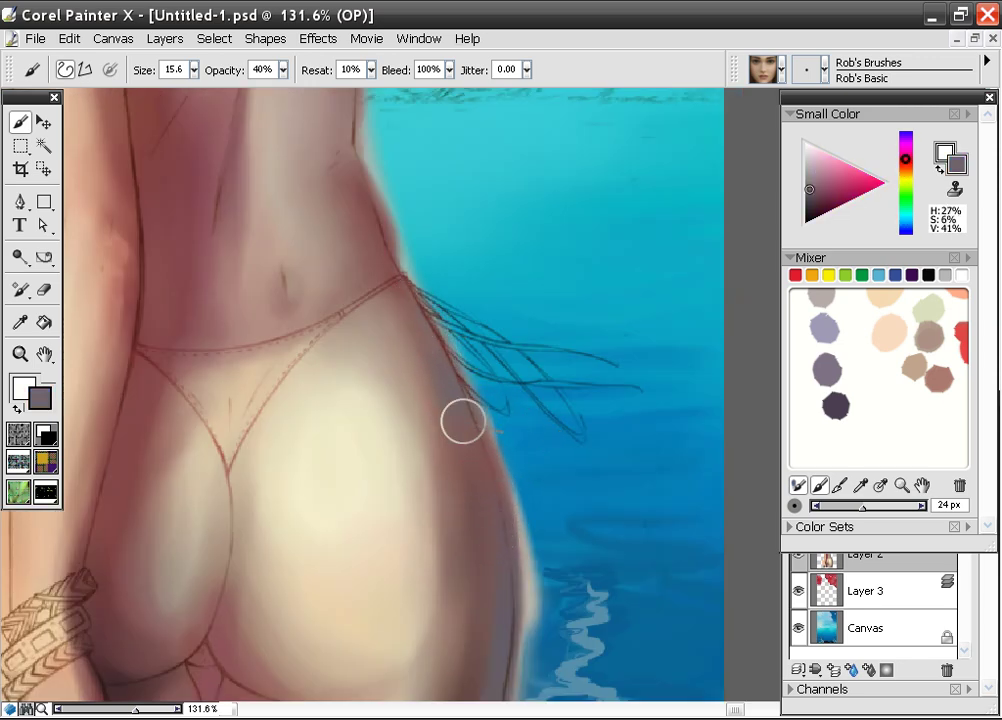
mouse_move(392, 259)
mouse_down()
mouse_move(467, 434)
mouse_move(441, 430)
mouse_move(425, 454)
mouse_up()
alt+click(532, 391)
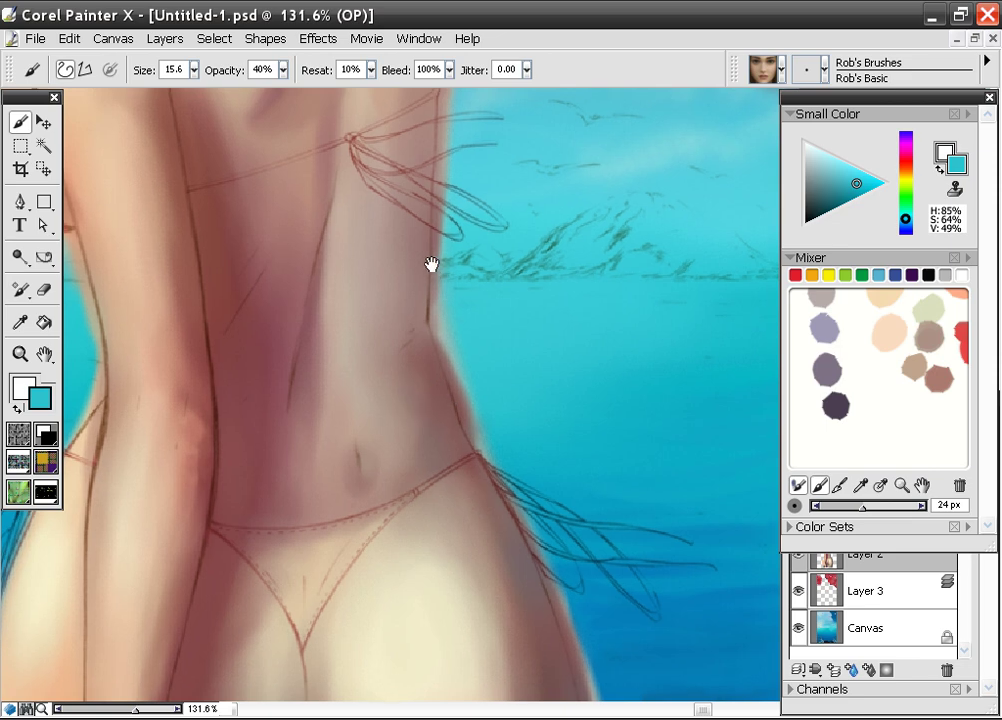
- Darken the shadow across the middle of the back with sampled reddish brown and blend it with a softer mauve-brown
drag(432, 264, 416, 369)
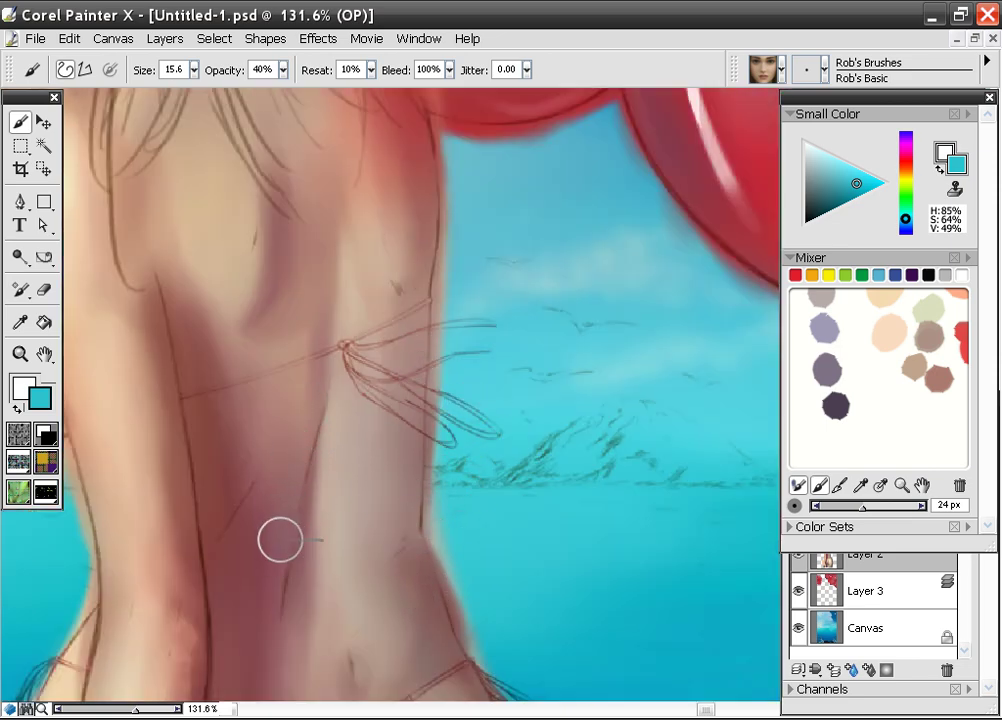
alt+click(230, 470)
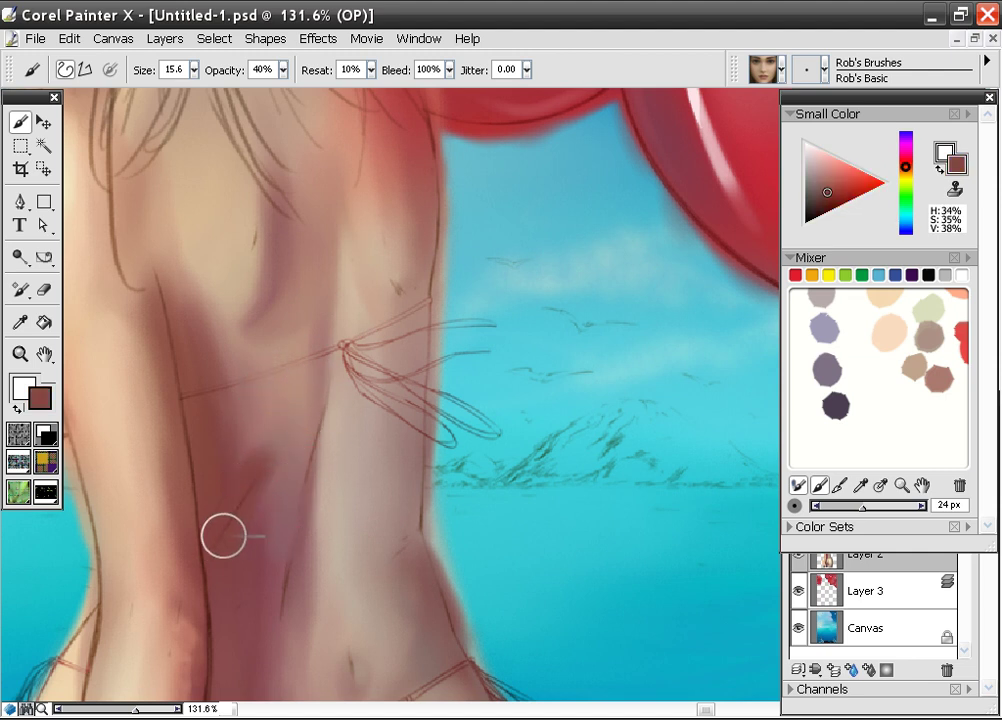
alt+click(290, 435)
mouse_move(253, 510)
mouse_down()
mouse_move(282, 439)
mouse_move(281, 470)
mouse_move(302, 376)
mouse_up()
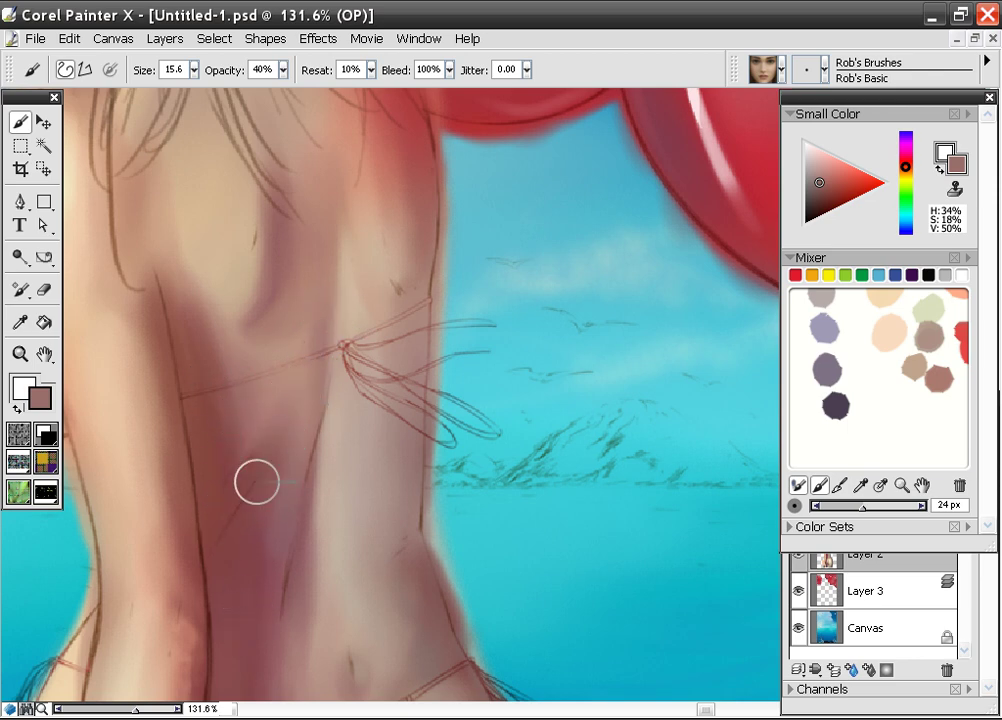
drag(342, 471, 368, 299)
- Paint the spine crease down the lower back in sampled reddish brown with a 5.4 brush
alt+click(241, 346)
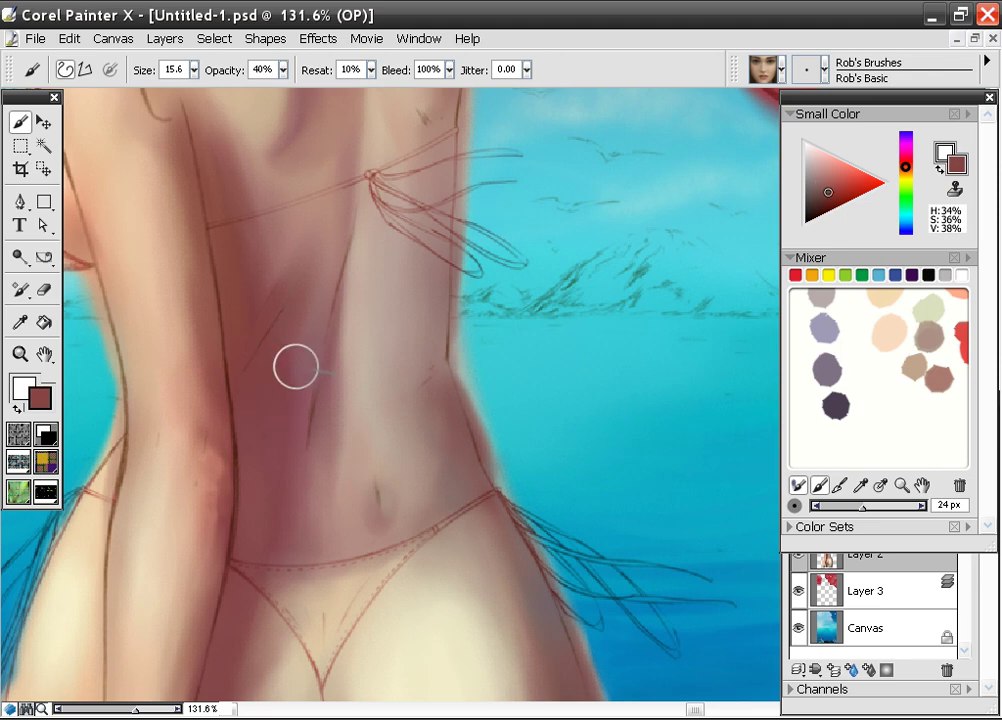
click(193, 71)
click(188, 92)
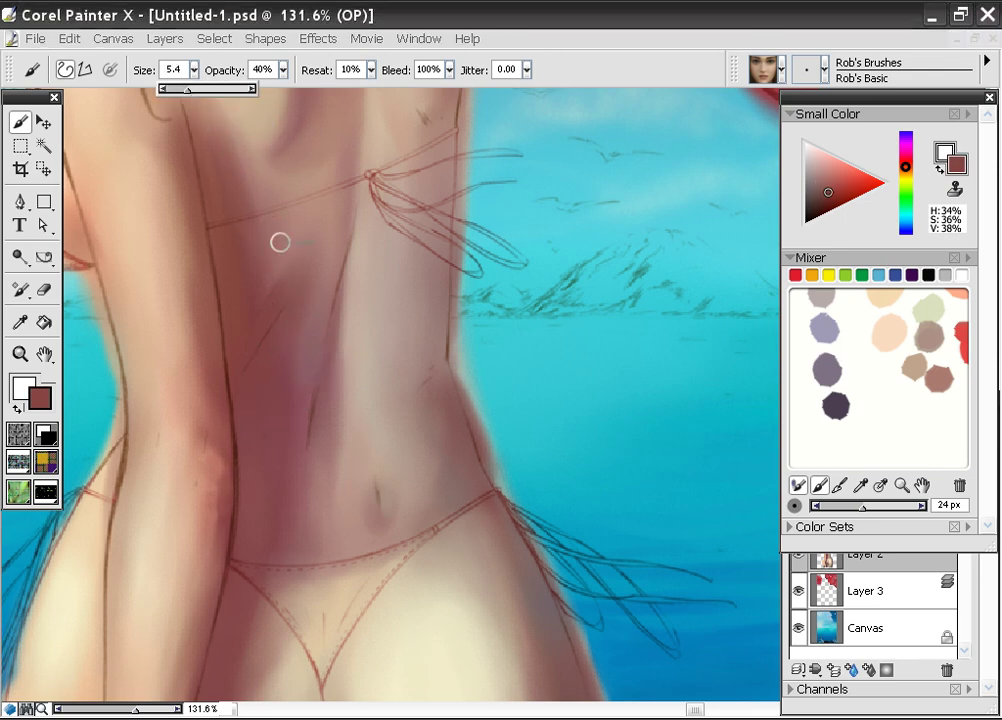
drag(345, 434, 334, 434)
drag(319, 391, 316, 436)
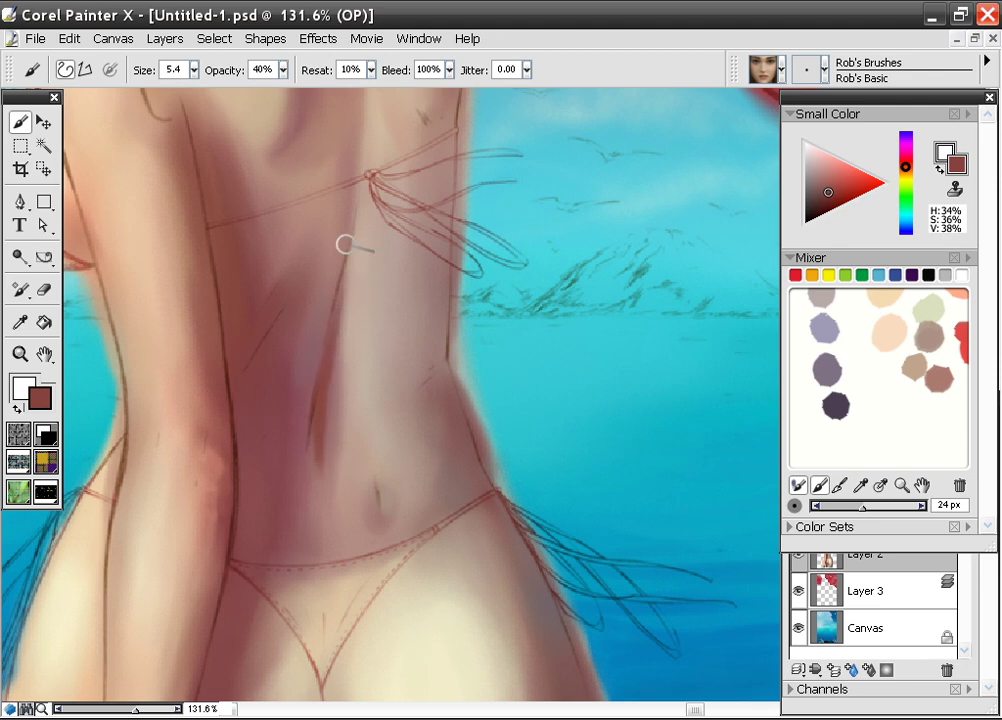
drag(345, 245, 333, 314)
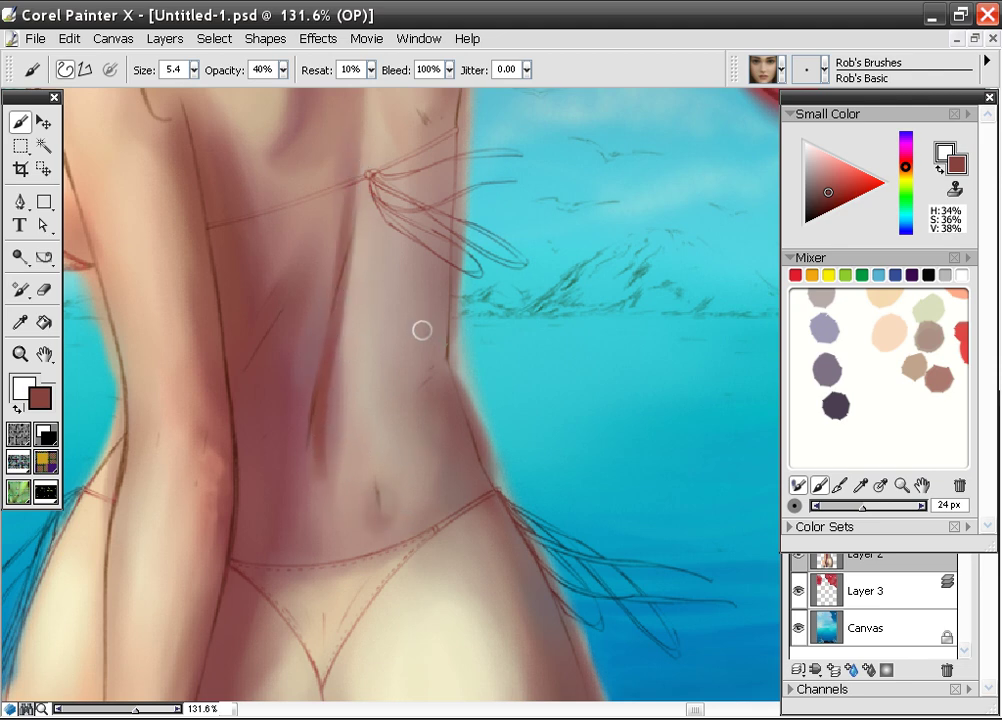
scroll(463, 407, down, 11)
scroll(503, 373, up, 1)
drag(532, 376, 503, 373)
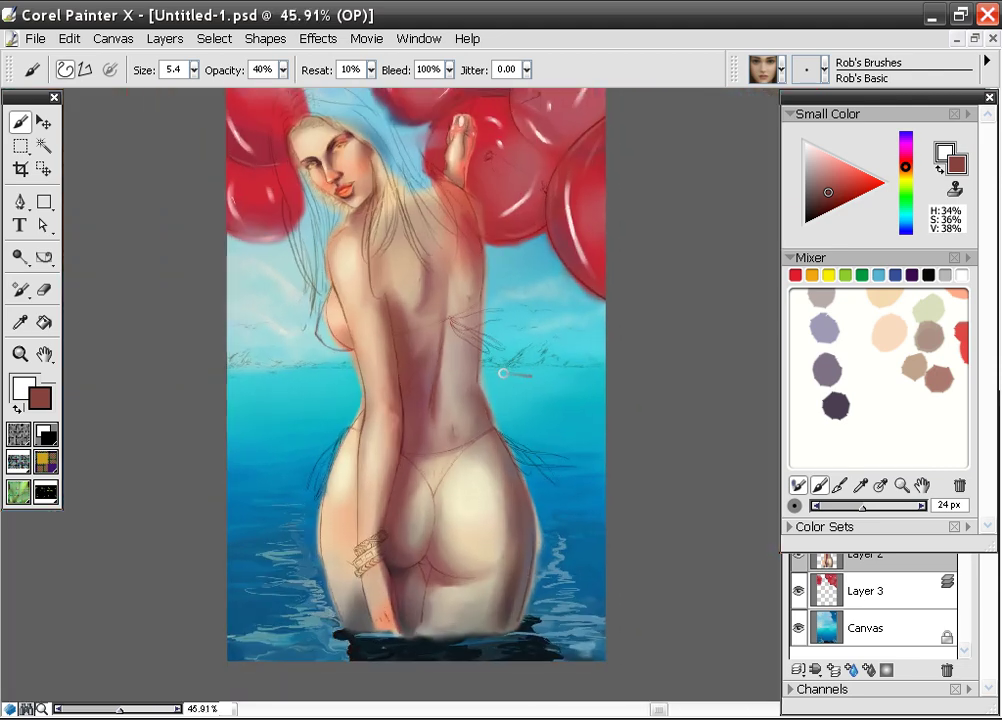
click(850, 719)
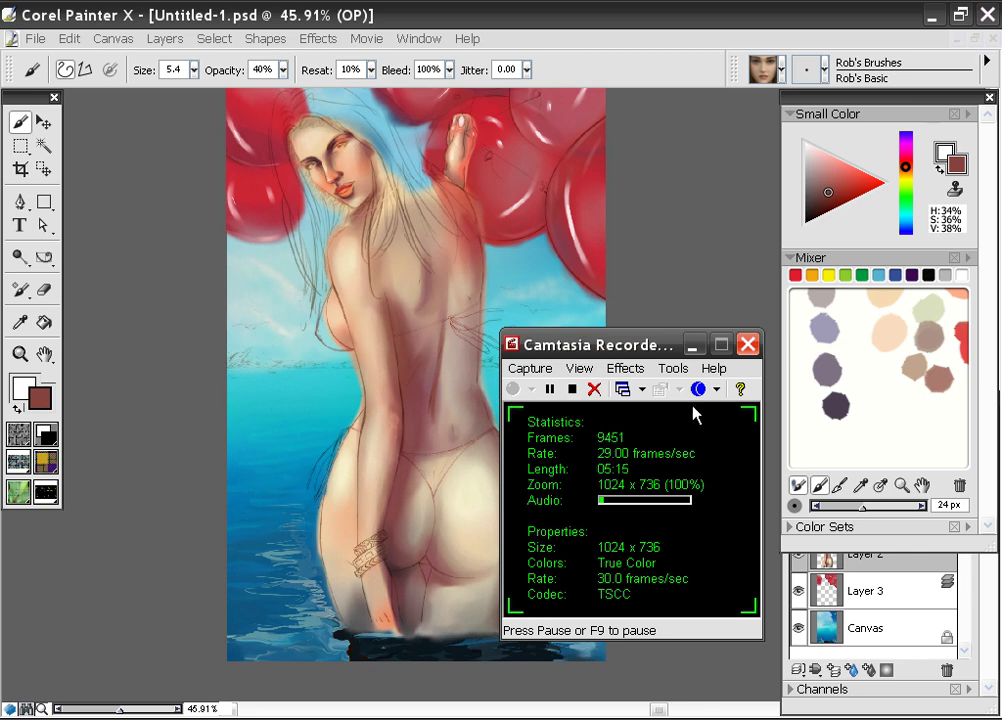
click(694, 345)
- Switch to the Online Stopwatch page in Internet Explorer, set the countdown to 4 minutes 30 seconds, and start it
click(425, 719)
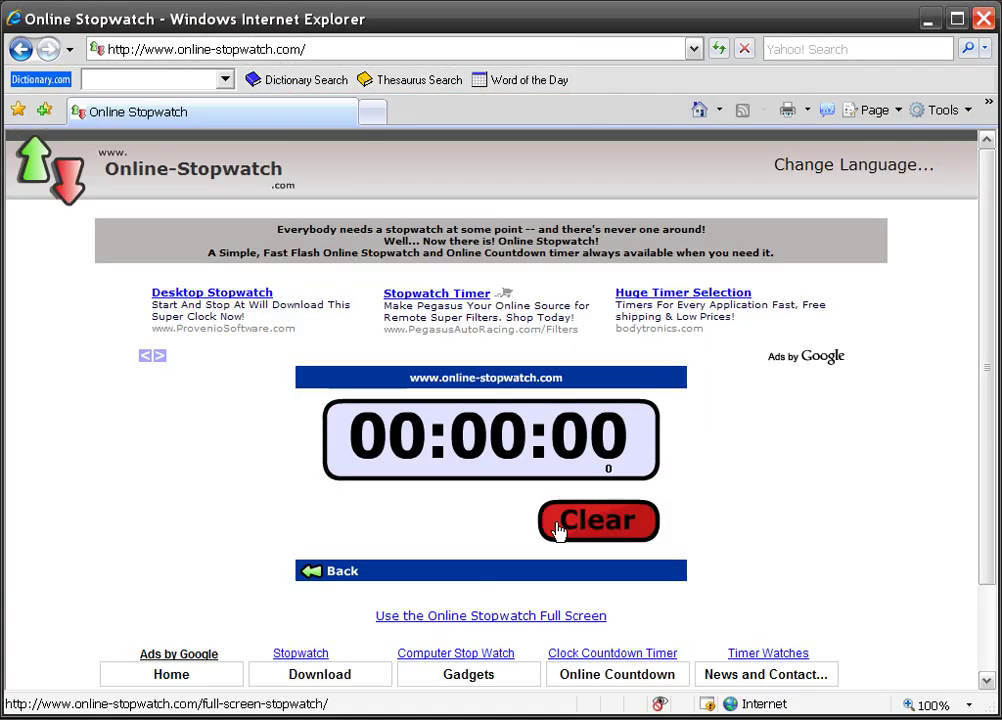
click(601, 525)
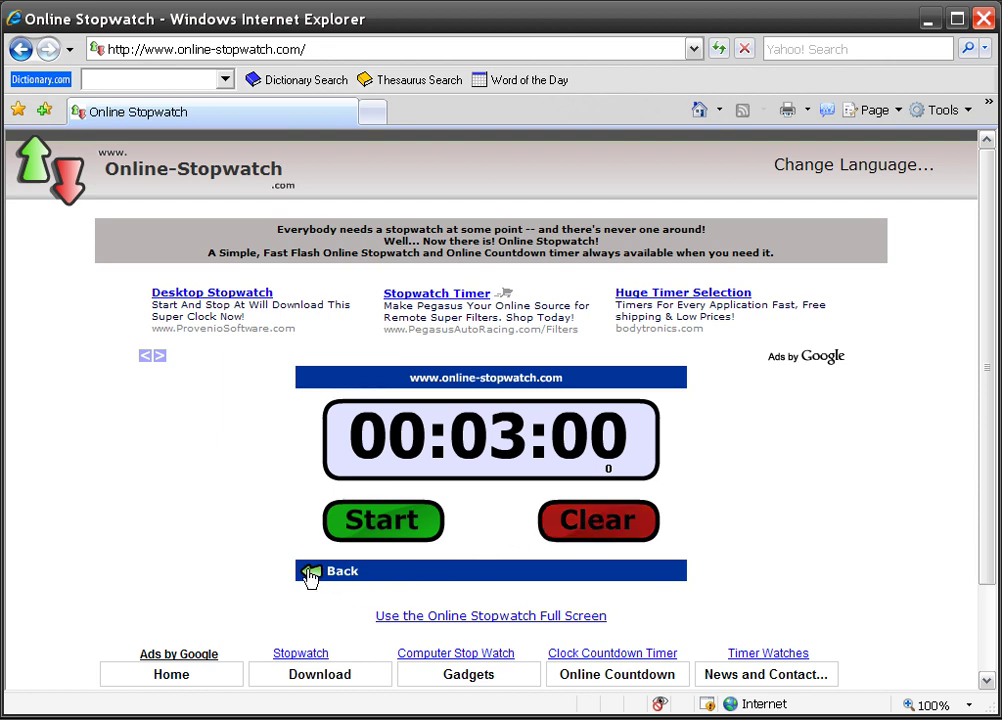
click(309, 574)
click(589, 508)
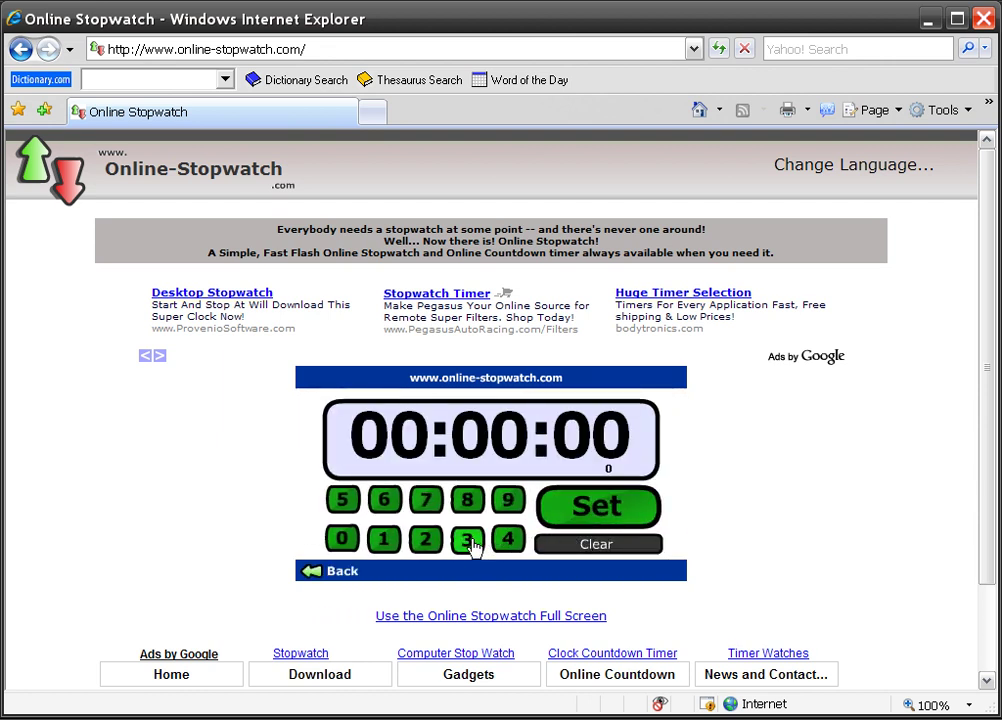
click(508, 538)
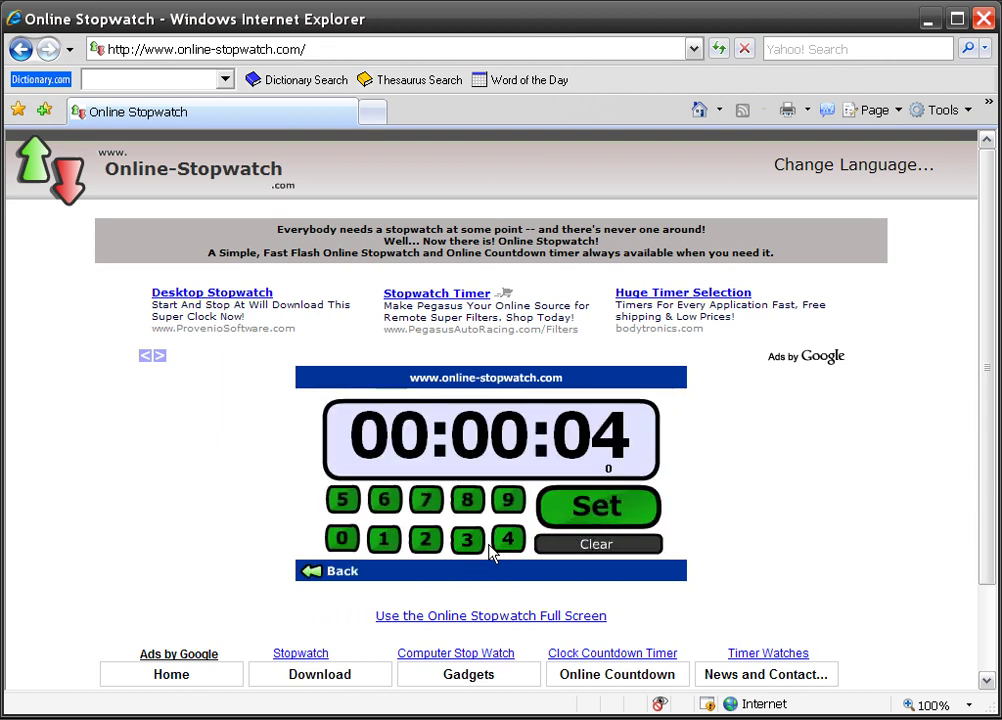
click(467, 539)
click(343, 541)
click(588, 515)
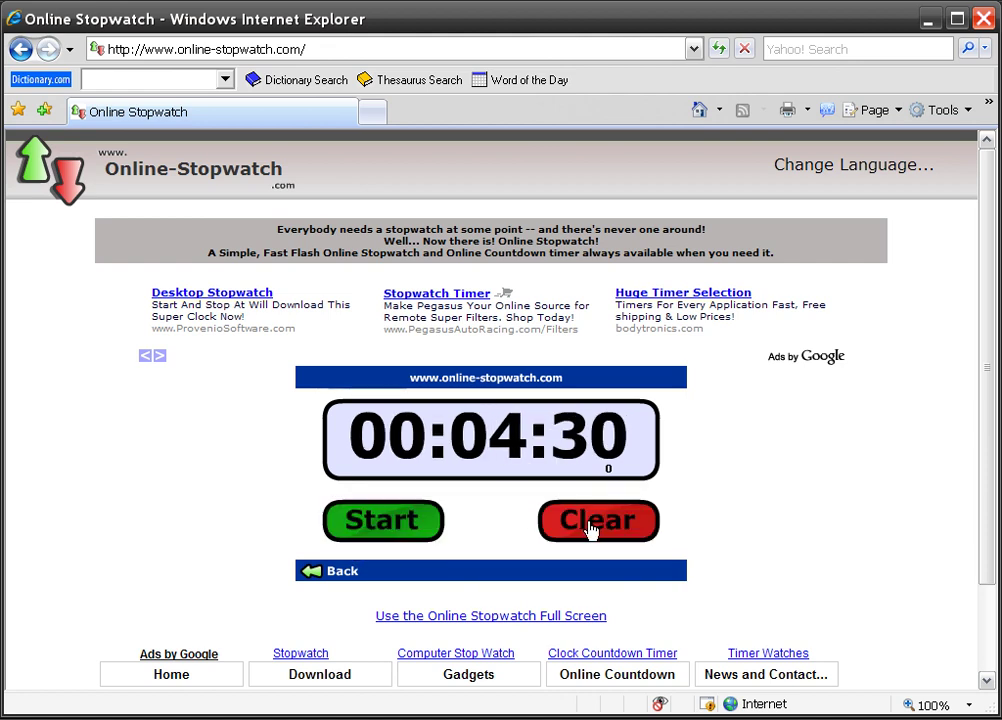
click(395, 522)
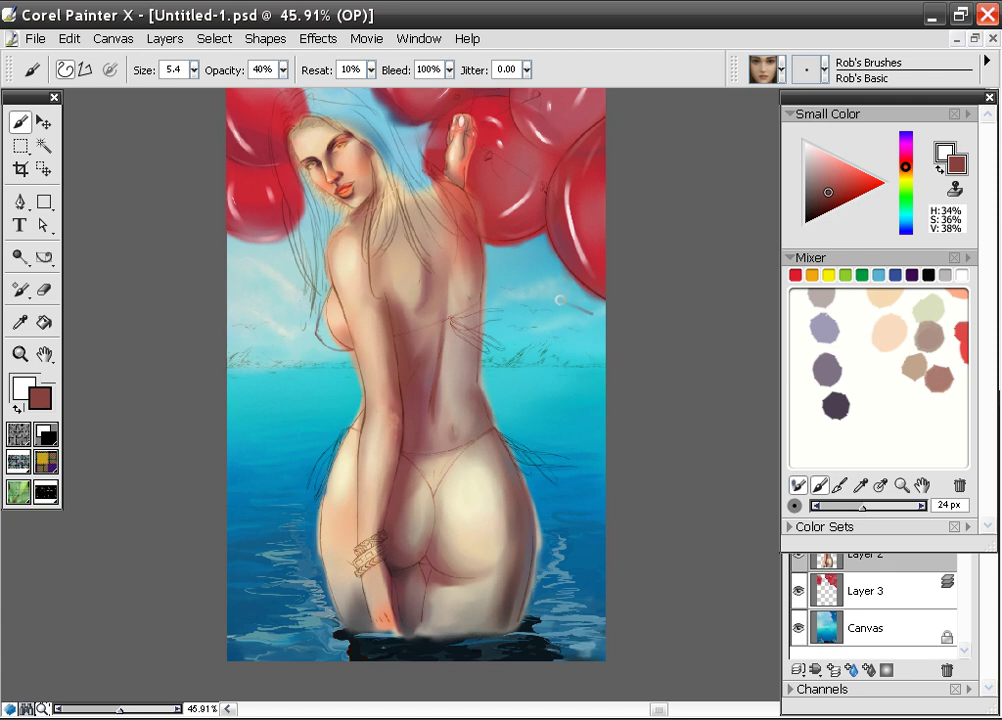
- Paint a sampled salmon skin tone over the lit area of the right hip and buttock with a 23.3 brush
alt+click(397, 431)
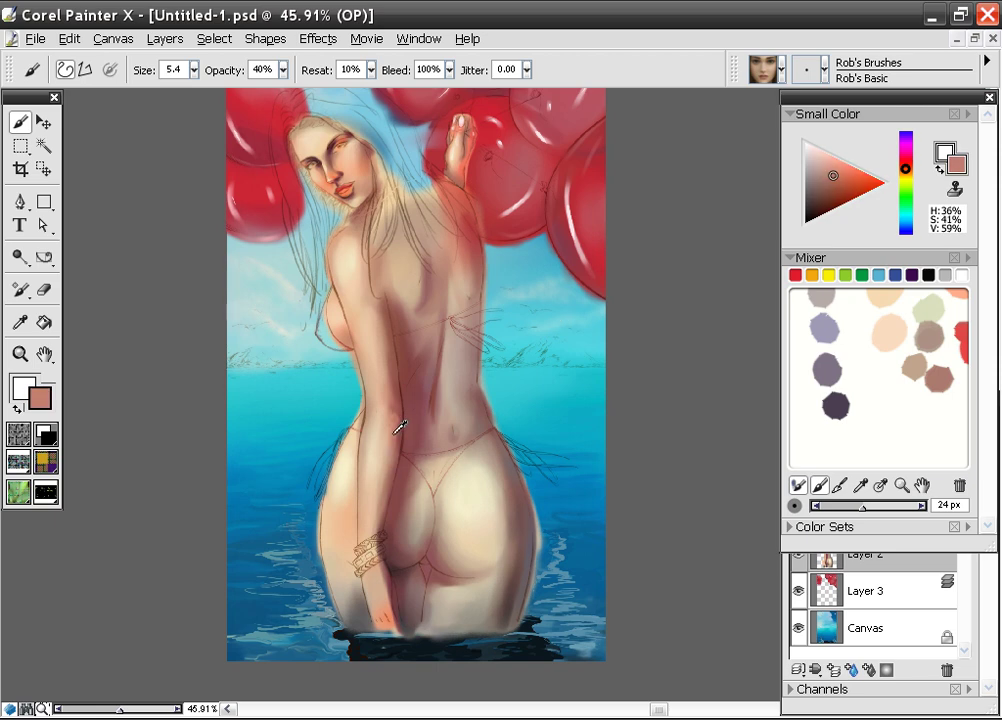
click(195, 70)
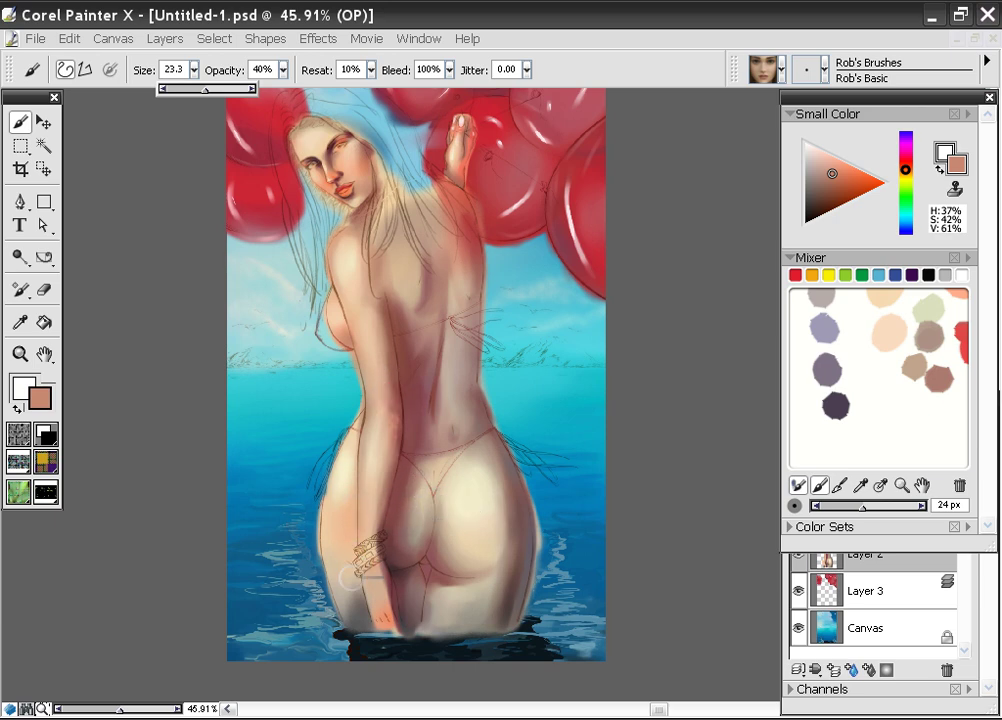
click(481, 588)
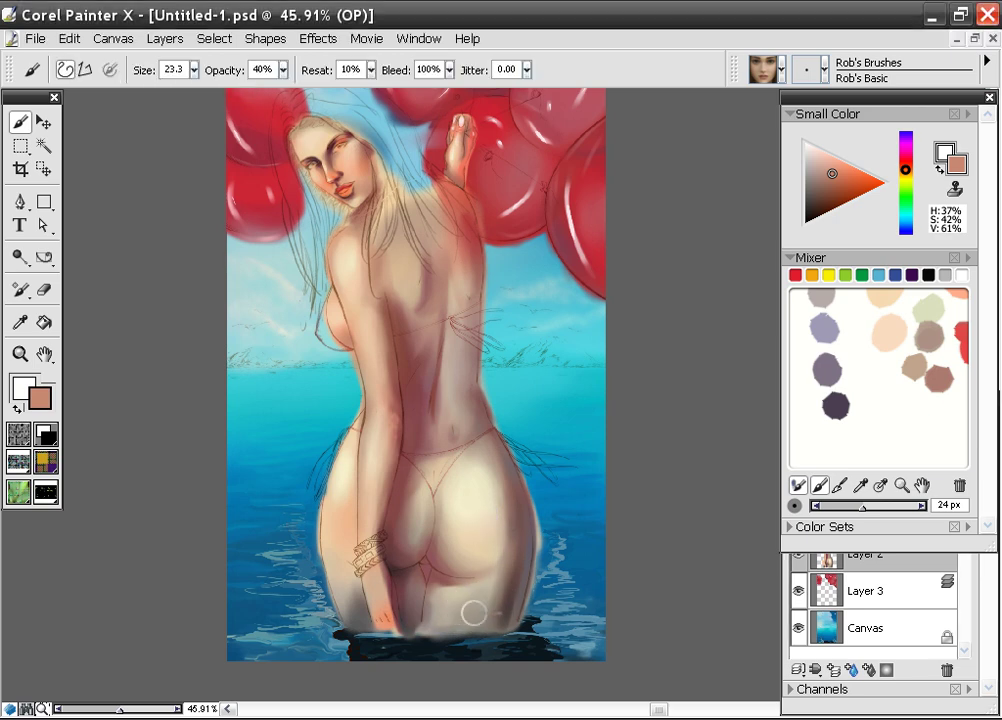
mouse_move(458, 550)
mouse_down()
mouse_move(460, 540)
mouse_move(474, 544)
mouse_move(451, 546)
mouse_up()
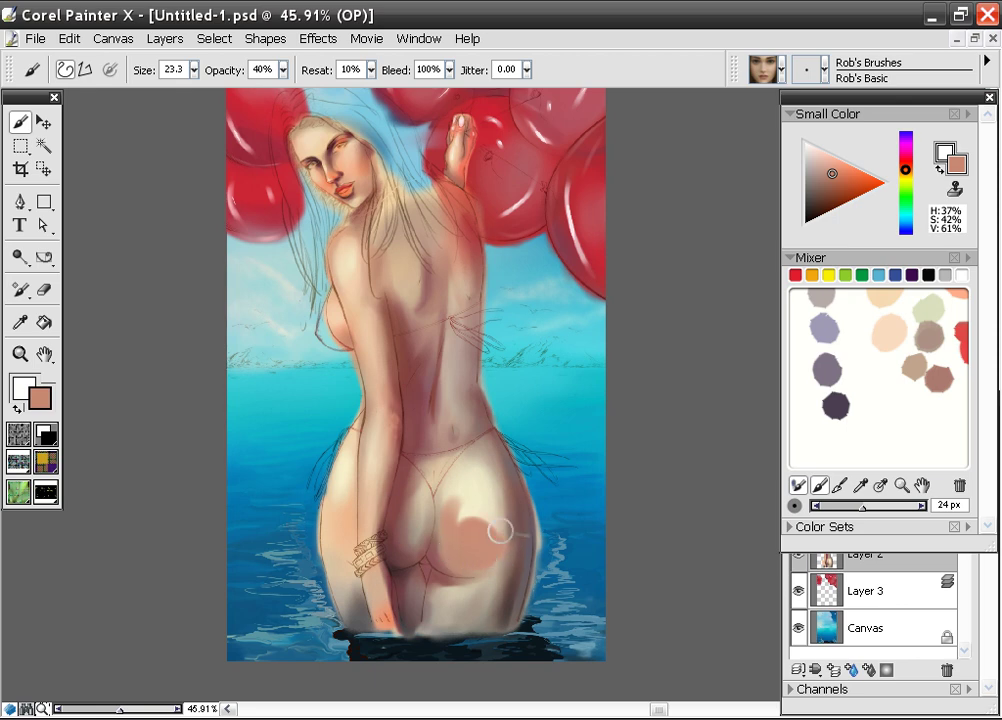
mouse_move(490, 508)
mouse_down()
mouse_move(477, 463)
mouse_move(453, 520)
mouse_up()
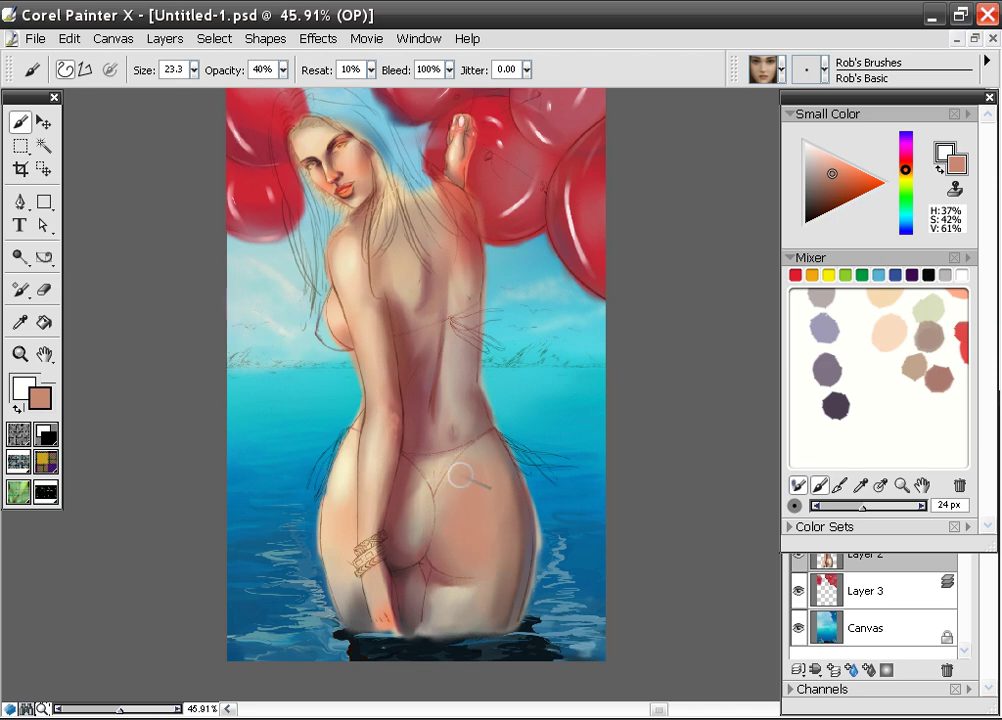
- Cover the pale area of the left buttock with warm skin tone and blend in sampled reddish-brown shadow
scroll(489, 570, up, 6)
mouse_move(473, 541)
mouse_down()
mouse_move(389, 262)
mouse_move(413, 376)
mouse_up()
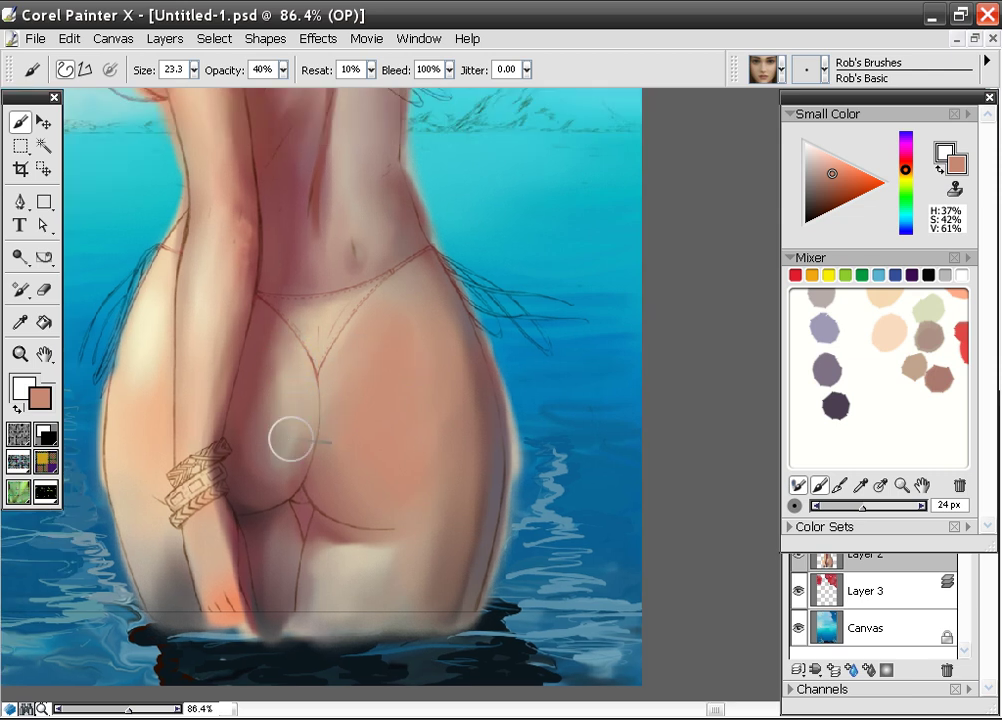
alt+click(268, 337)
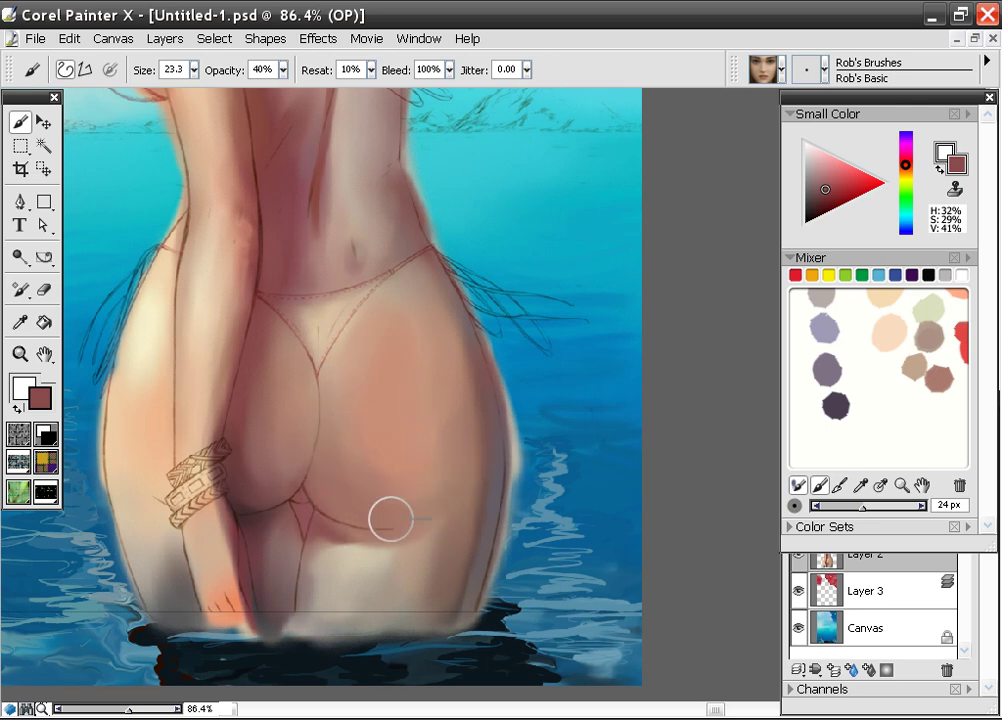
- Repaint the upper right buttock highlight with sampled salmon, greyish brown and light cream tones, softening it into the skin
alt+click(396, 382)
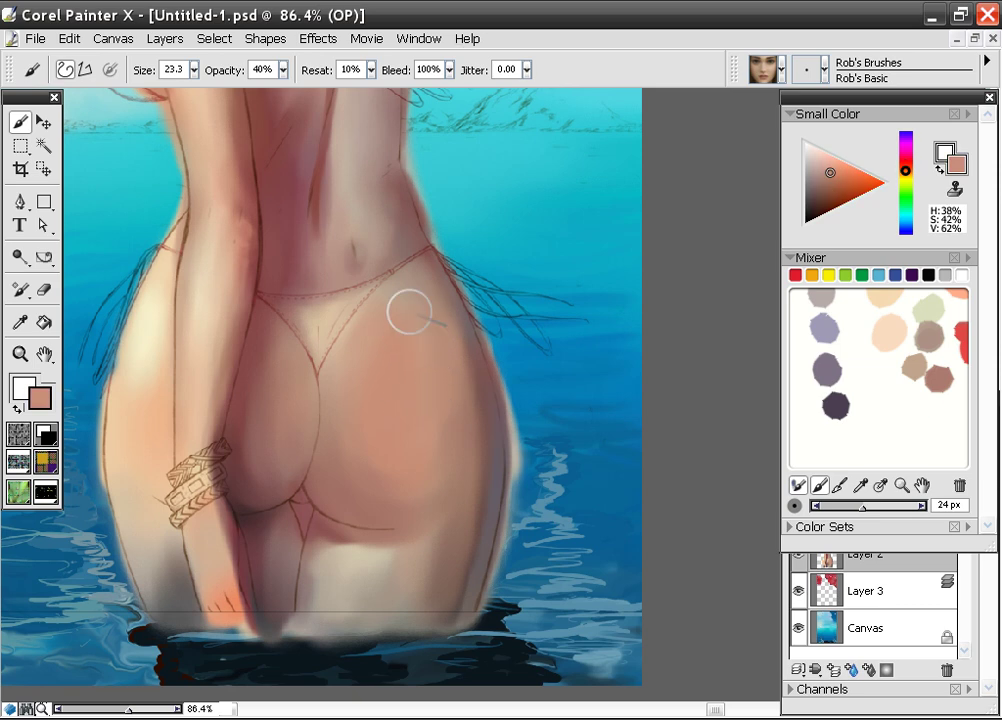
alt+click(425, 256)
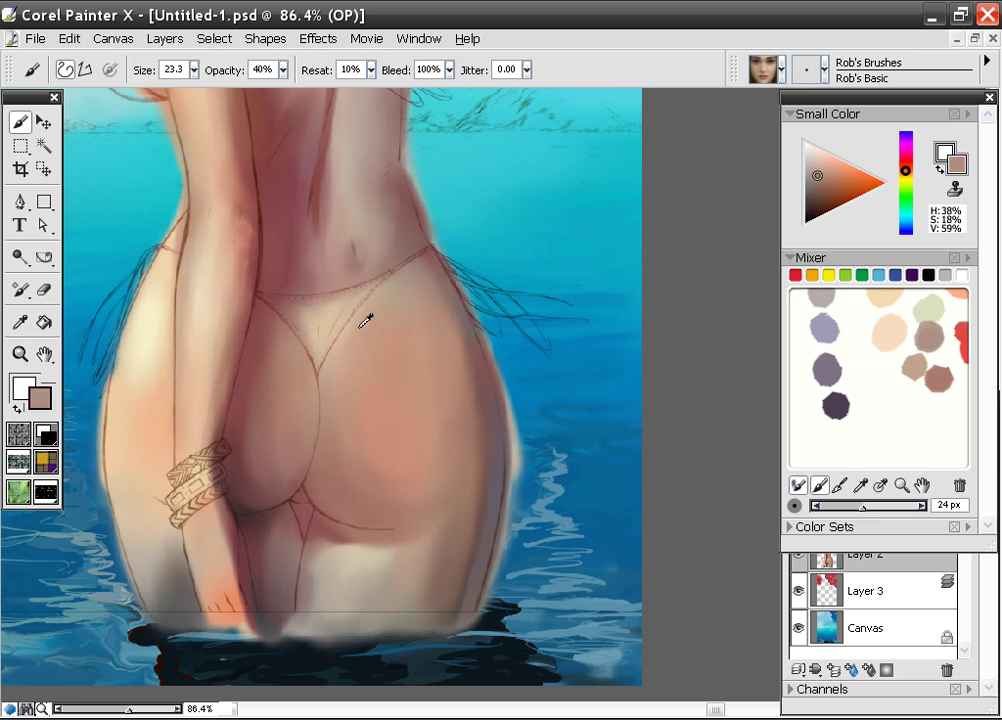
alt+click(328, 303)
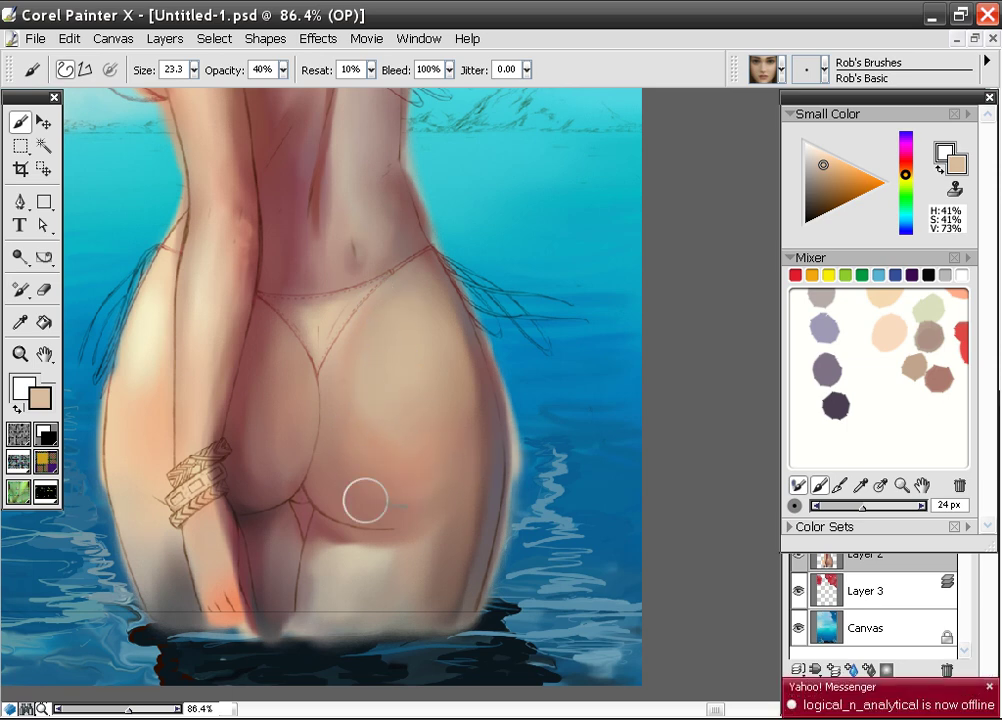
- Shade the centre crease and the right buttock's lower fold in sampled dark reddish brown with a 6.9 brush
alt+click(295, 237)
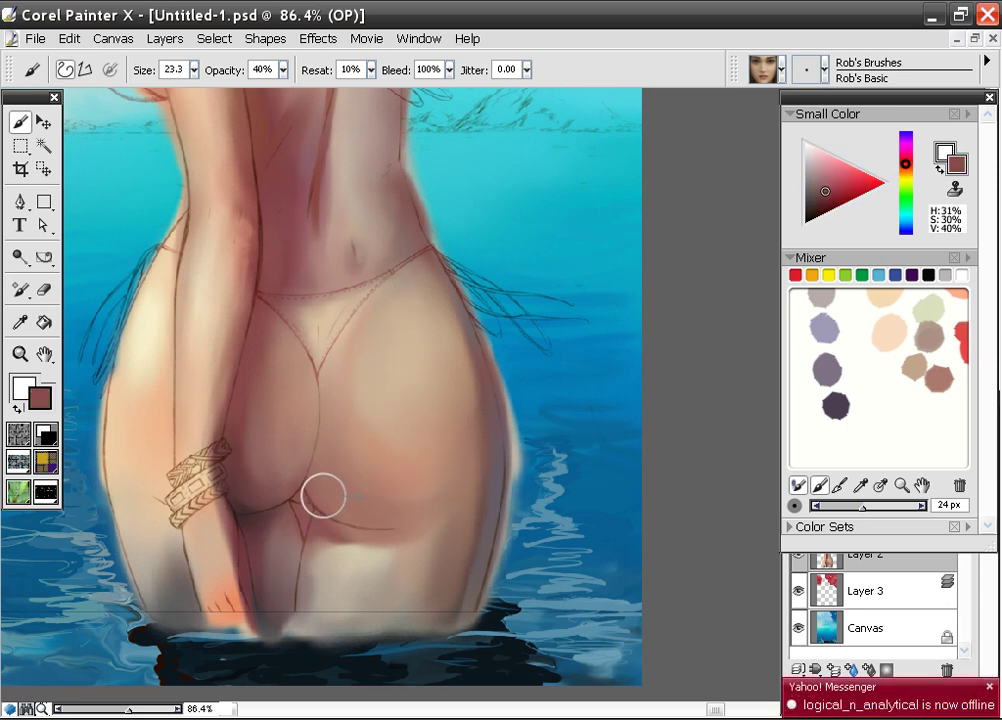
click(194, 69)
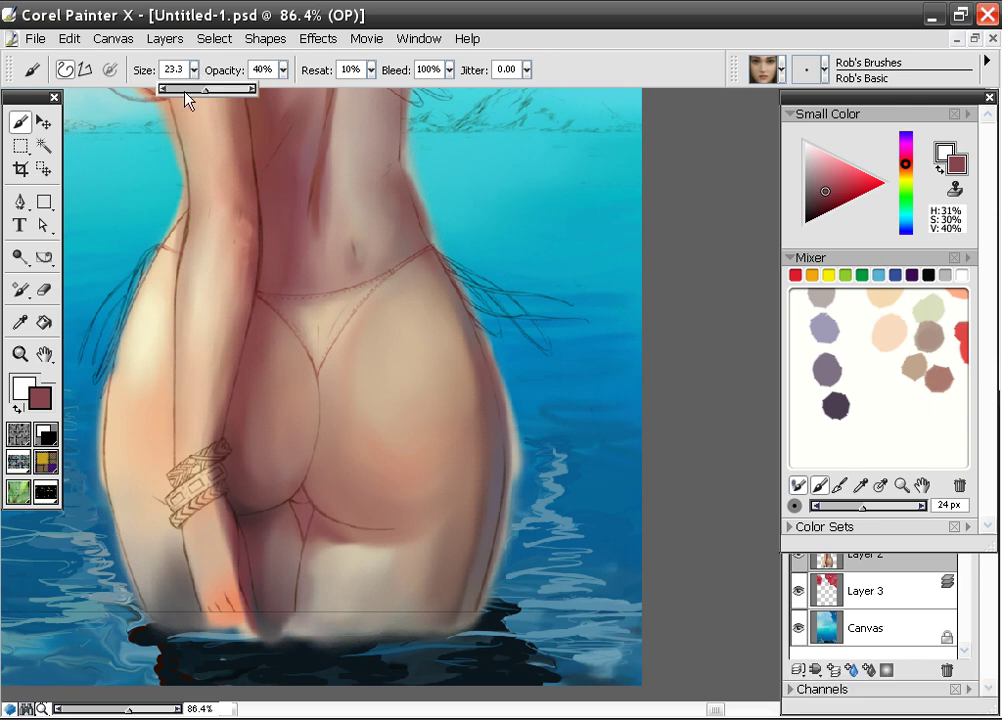
drag(186, 96, 196, 95)
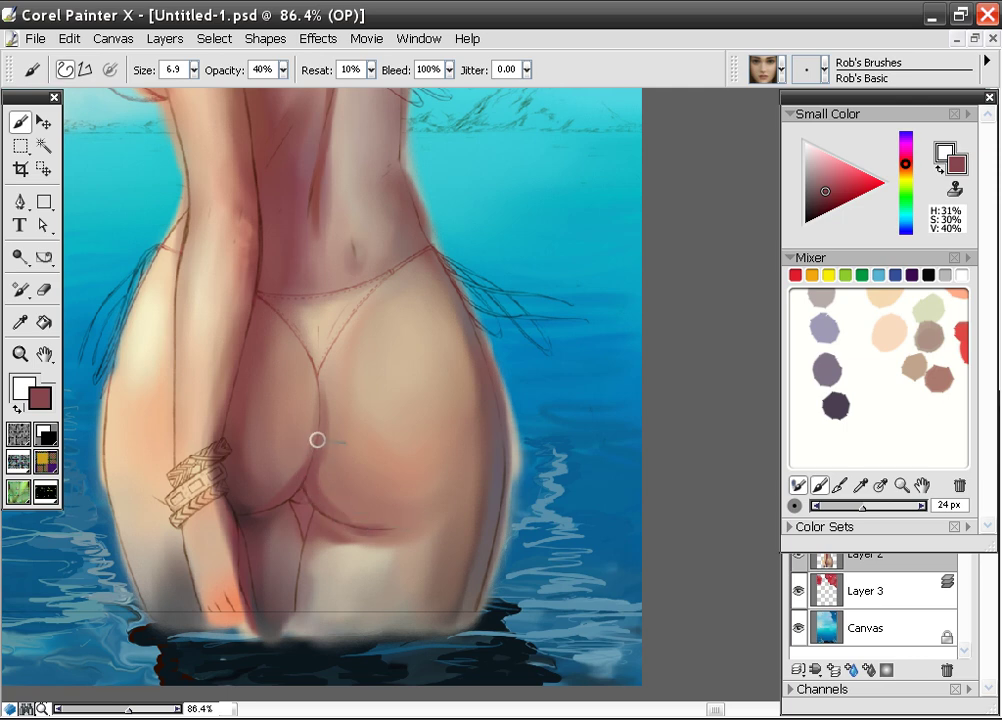
drag(390, 527, 358, 527)
- Soften the shadow beneath the right buttock with sampled brown and dark reddish brown, using a 15.6 brush
drag(196, 79, 203, 96)
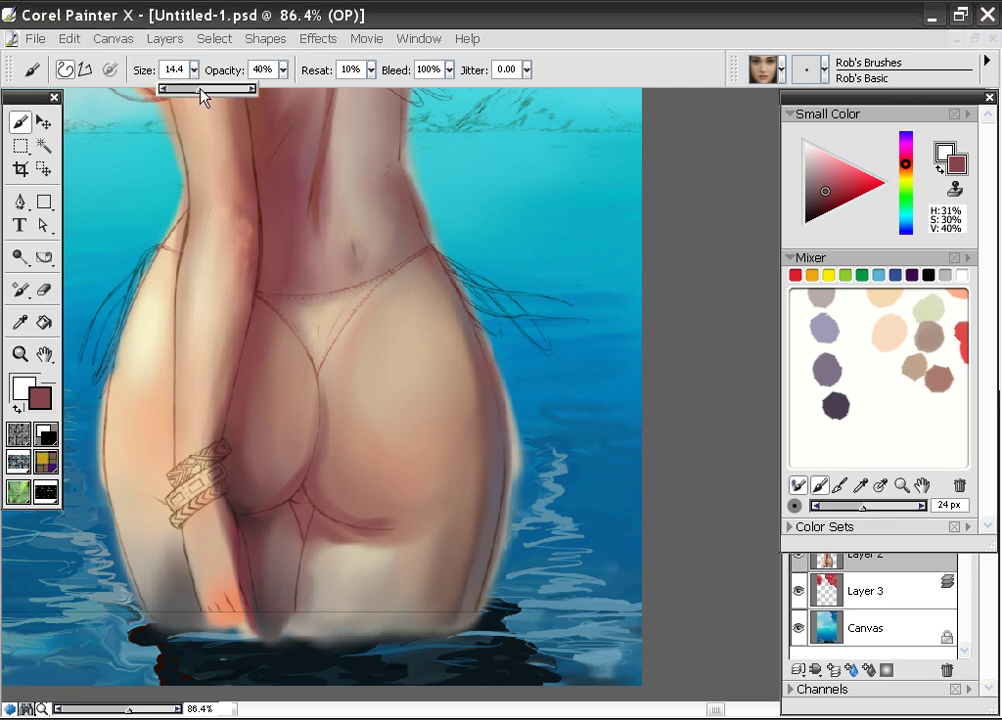
alt+click(400, 522)
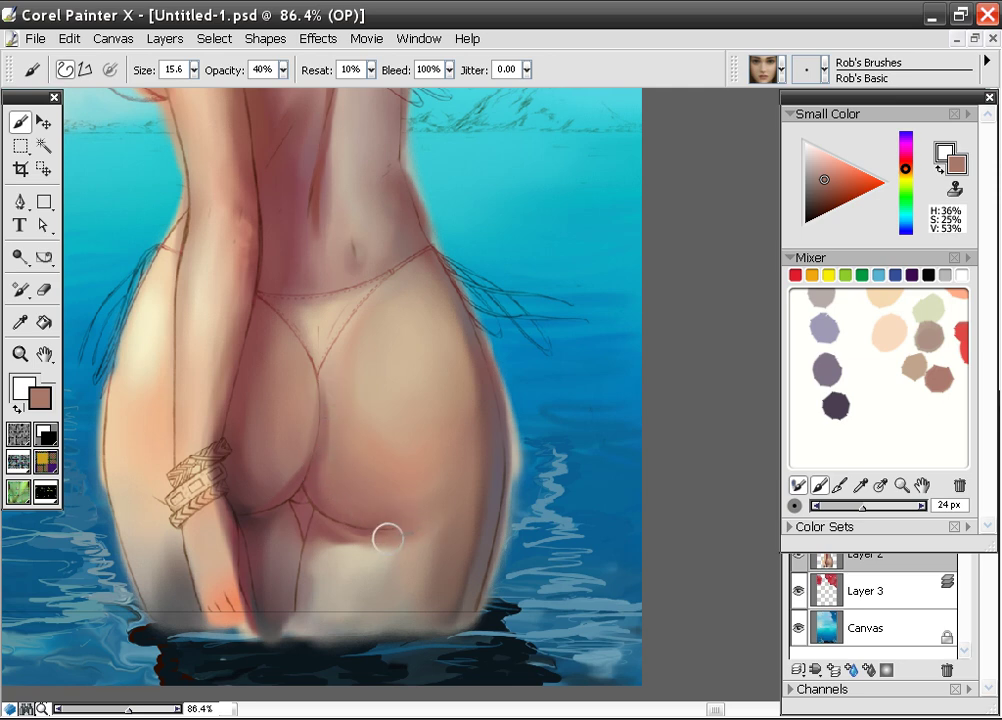
alt+click(331, 530)
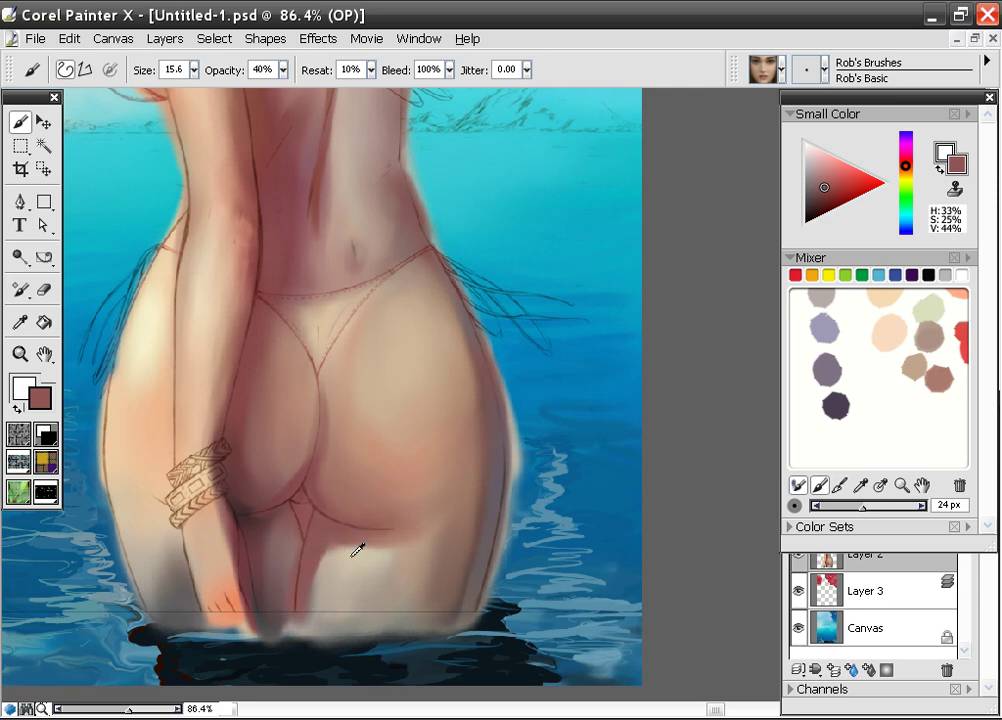
- Even out the right upper thigh with sampled beige and tan, and shade its inner edge in sampled reddish brown
alt+click(356, 549)
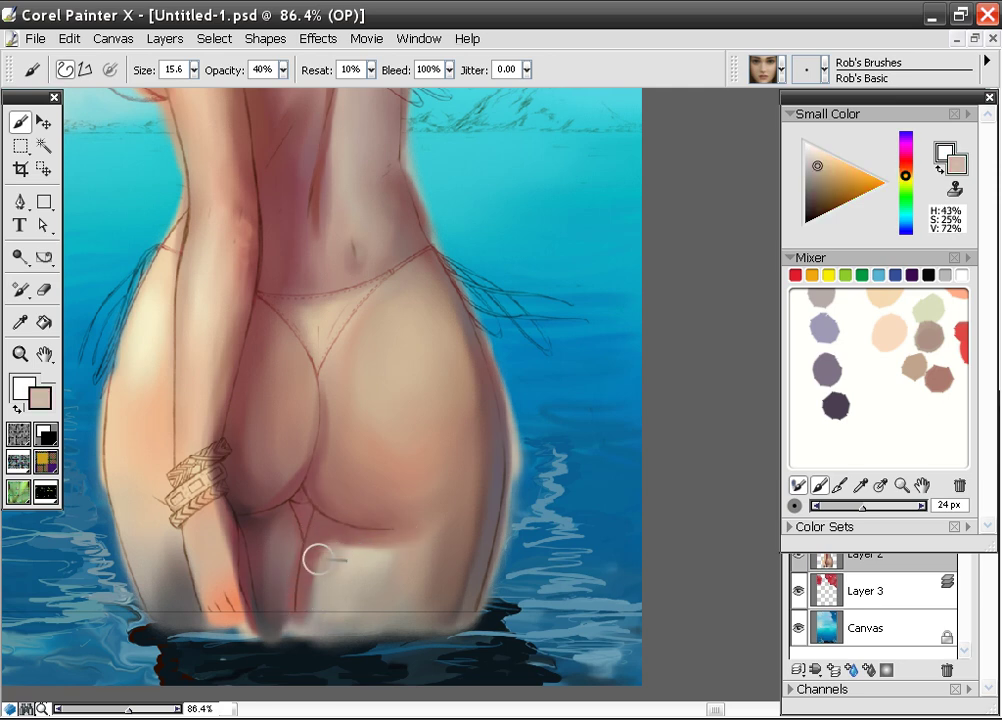
alt+click(415, 545)
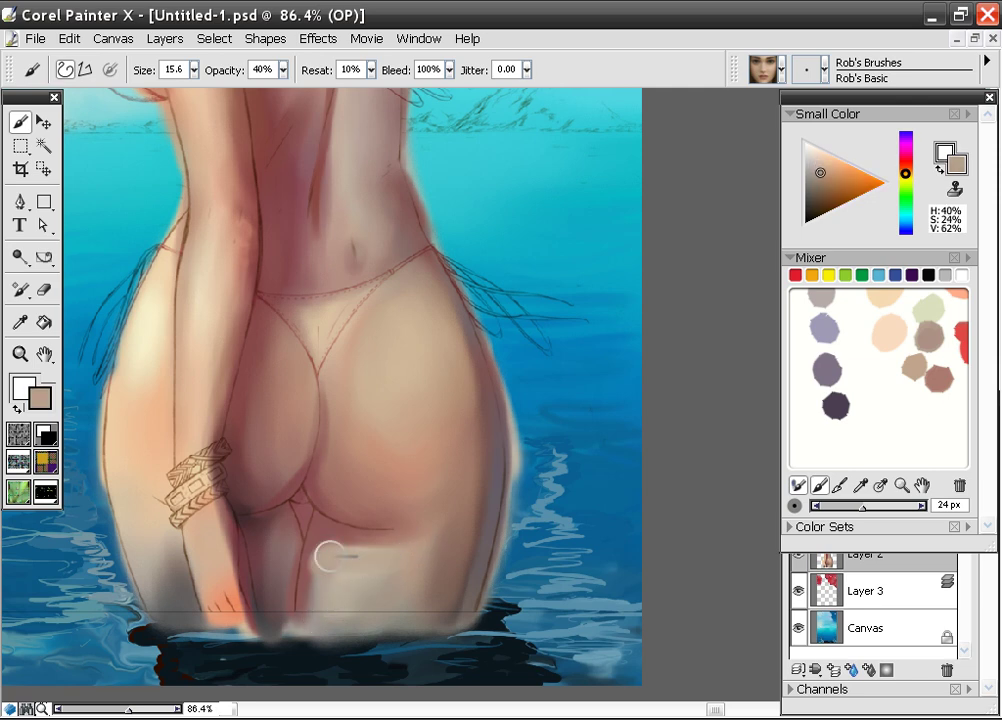
alt+click(407, 577)
alt+click(306, 546)
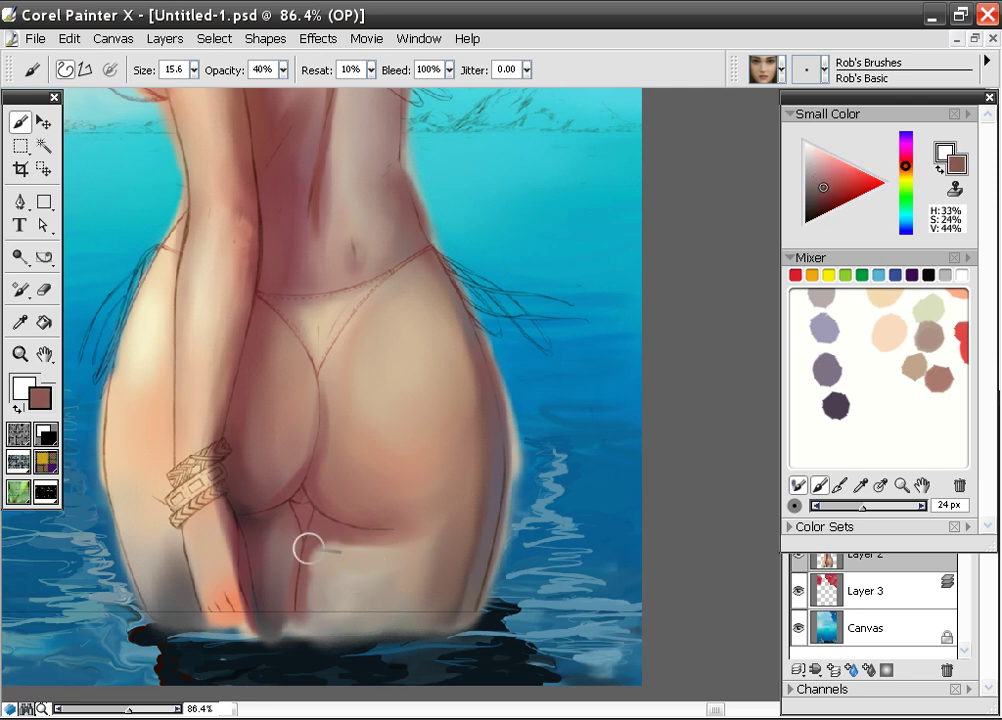
mouse_move(306, 553)
mouse_down()
mouse_move(318, 543)
mouse_move(309, 602)
mouse_up()
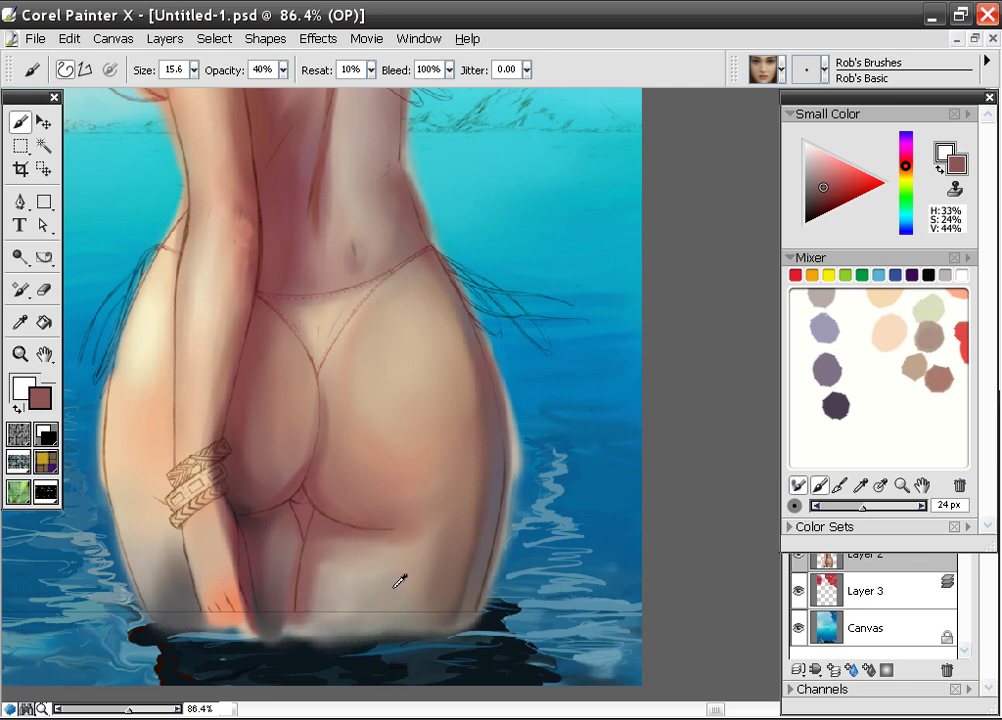
alt+click(418, 563)
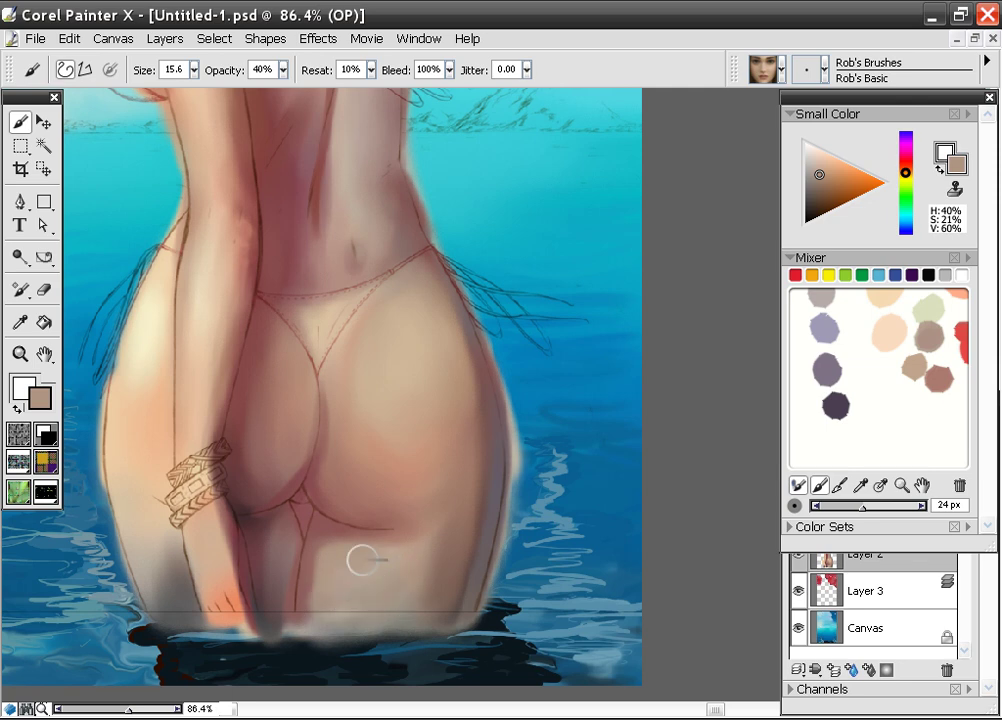
- Paint a cream highlight on the right thigh just below the buttock fold and blend it with sampled darker beige
alt+click(390, 368)
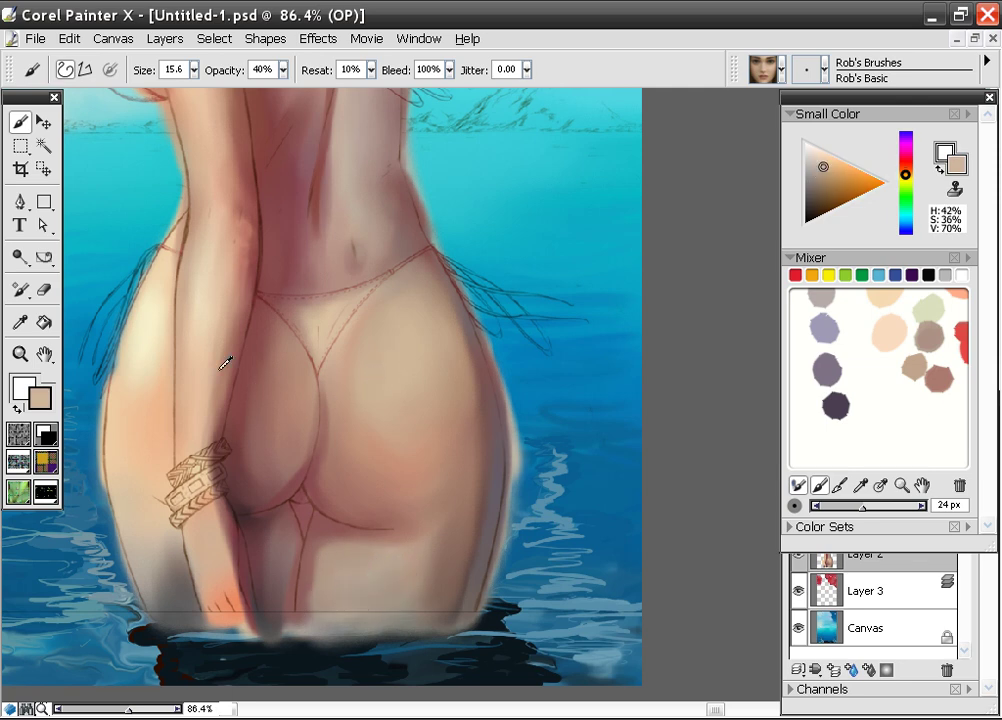
alt+click(154, 329)
drag(333, 553, 364, 558)
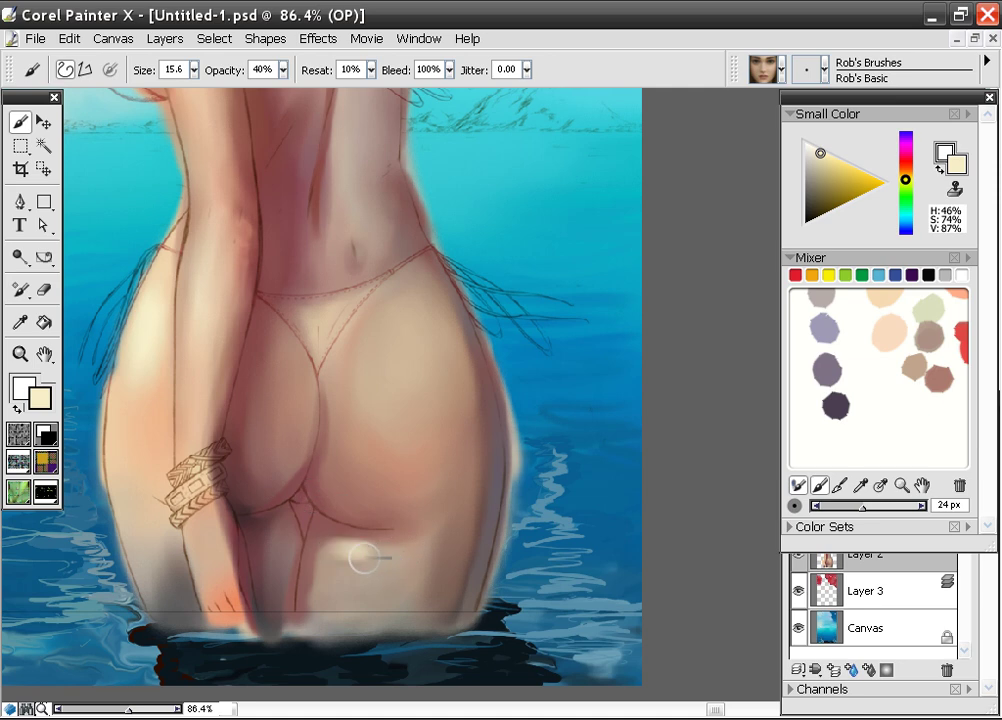
alt+click(374, 532)
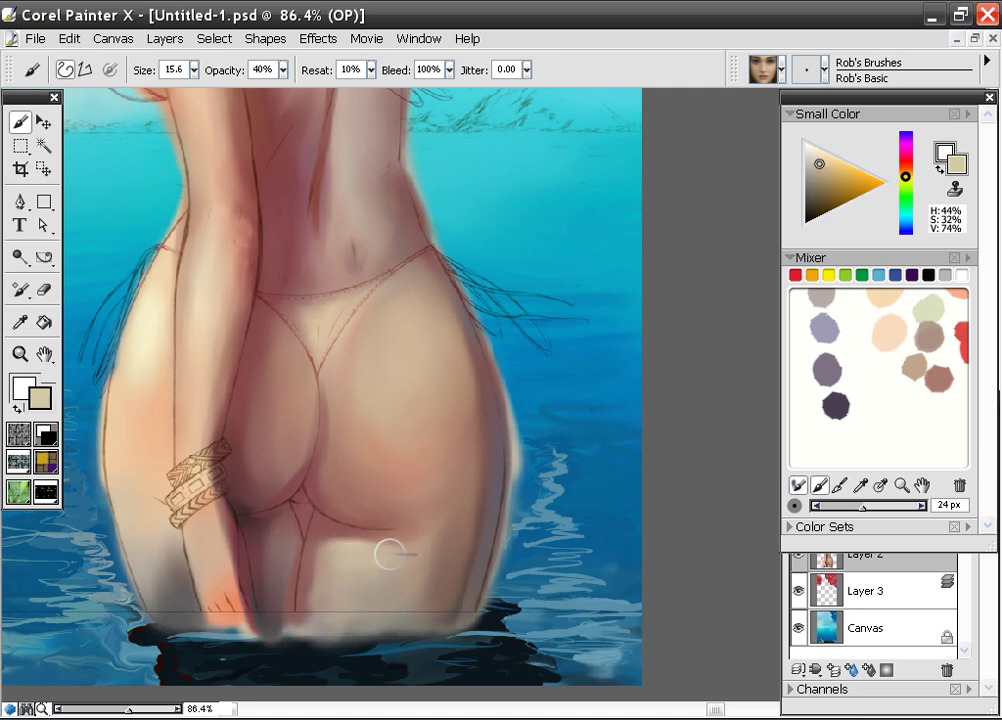
- Try to paint a sampled light cream highlight on the upper right buttock
scroll(422, 442, down, 5)
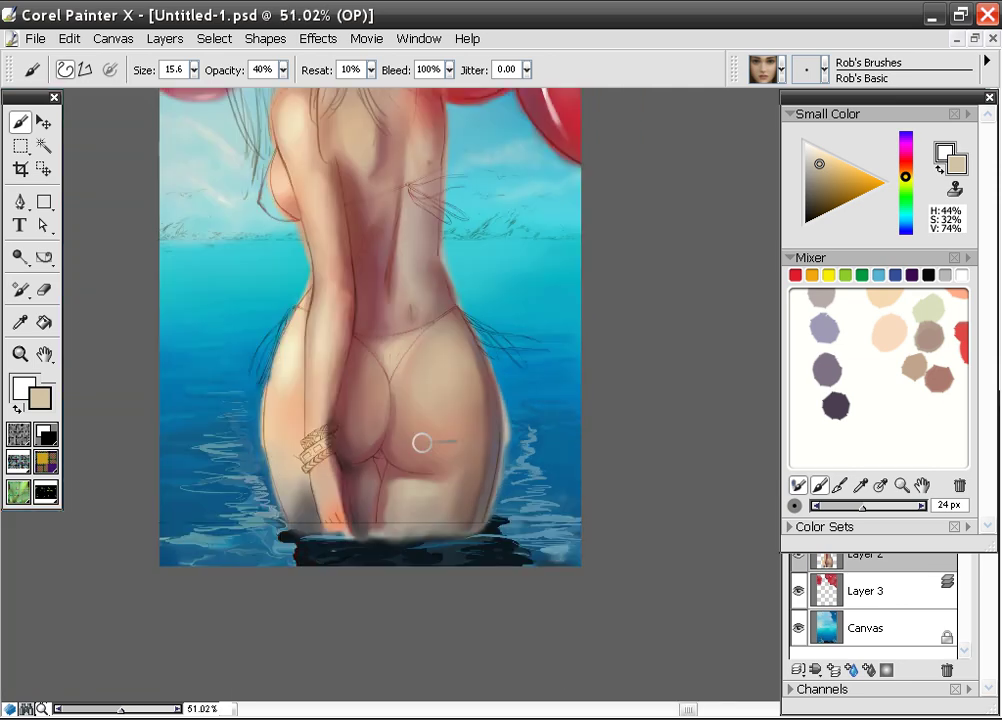
scroll(422, 442, down, 1)
mouse_move(446, 275)
mouse_down()
mouse_move(427, 466)
mouse_move(426, 422)
mouse_up()
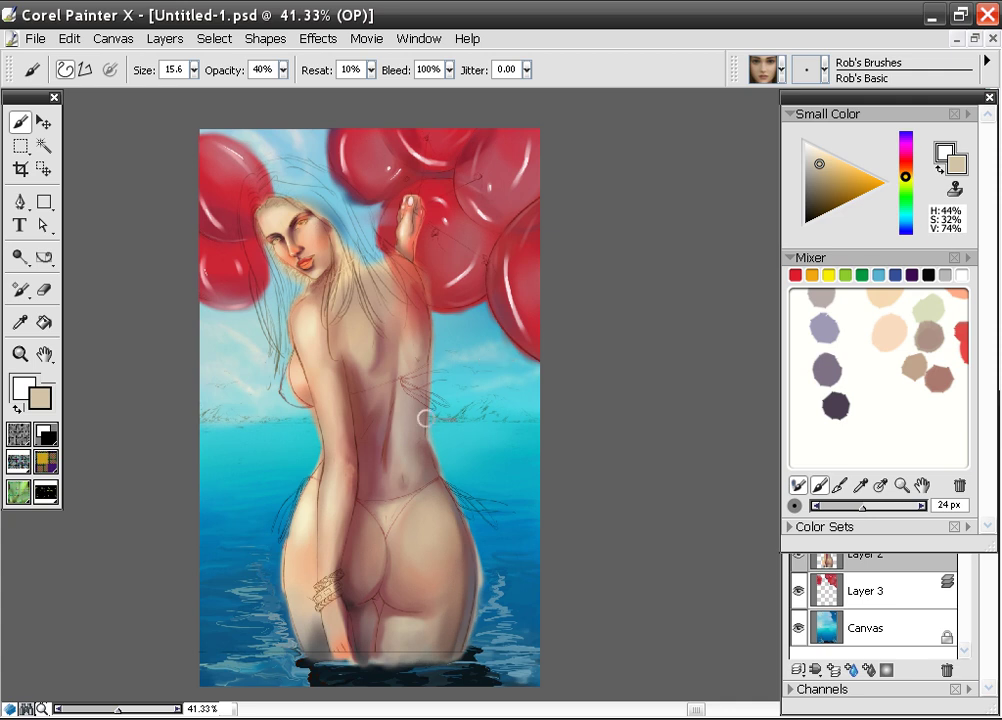
alt+click(308, 505)
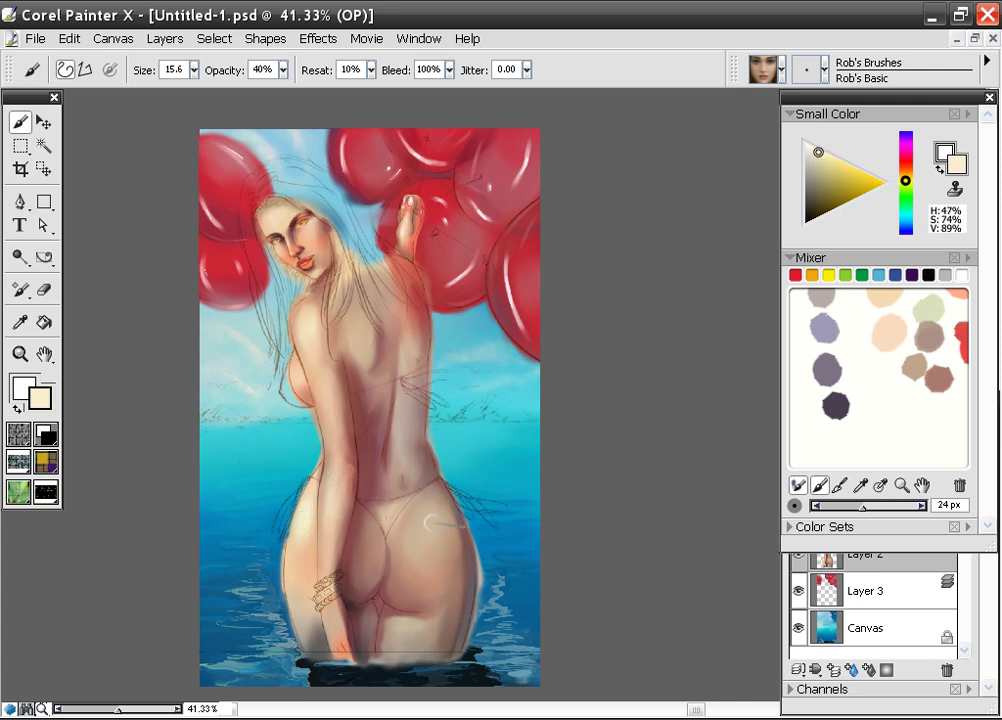
mouse_move(427, 519)
mouse_down()
mouse_move(425, 532)
mouse_move(432, 516)
mouse_up()
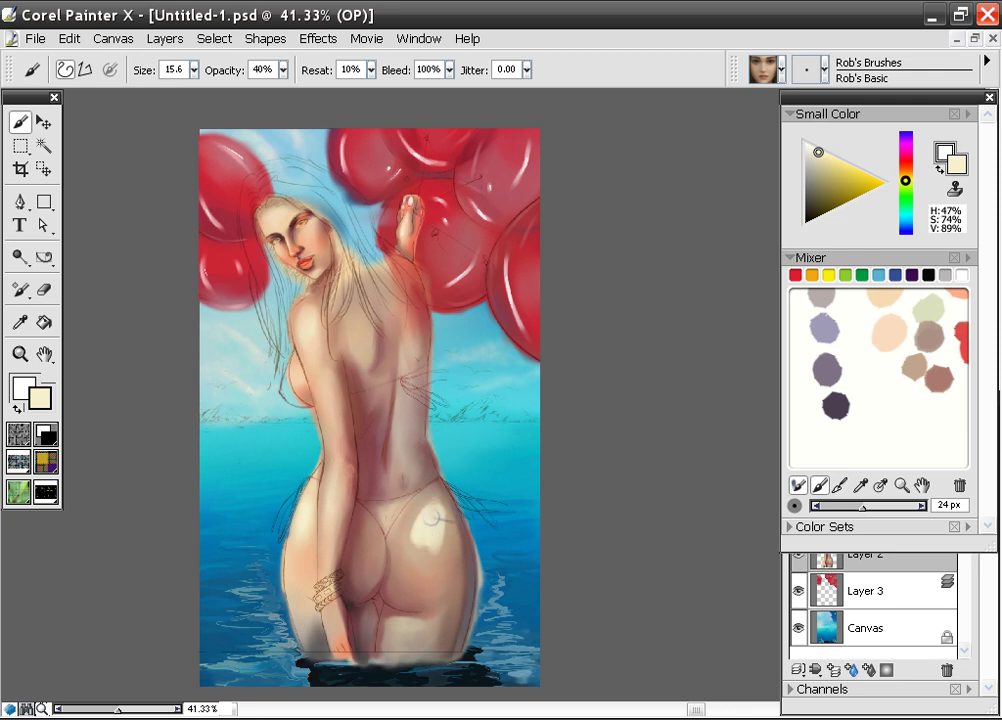
drag(432, 518, 424, 551)
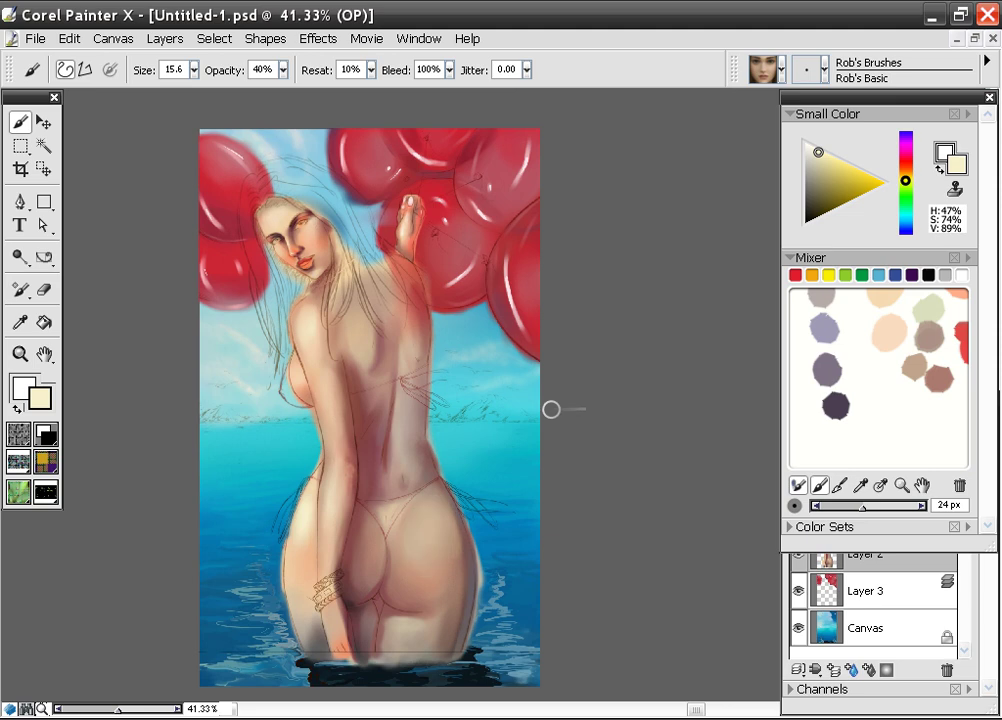
- Examine the overall skin shading of the figure, from the back down to the thighs, against the full painting
scroll(530, 447, down, 1)
scroll(403, 435, up, 3)
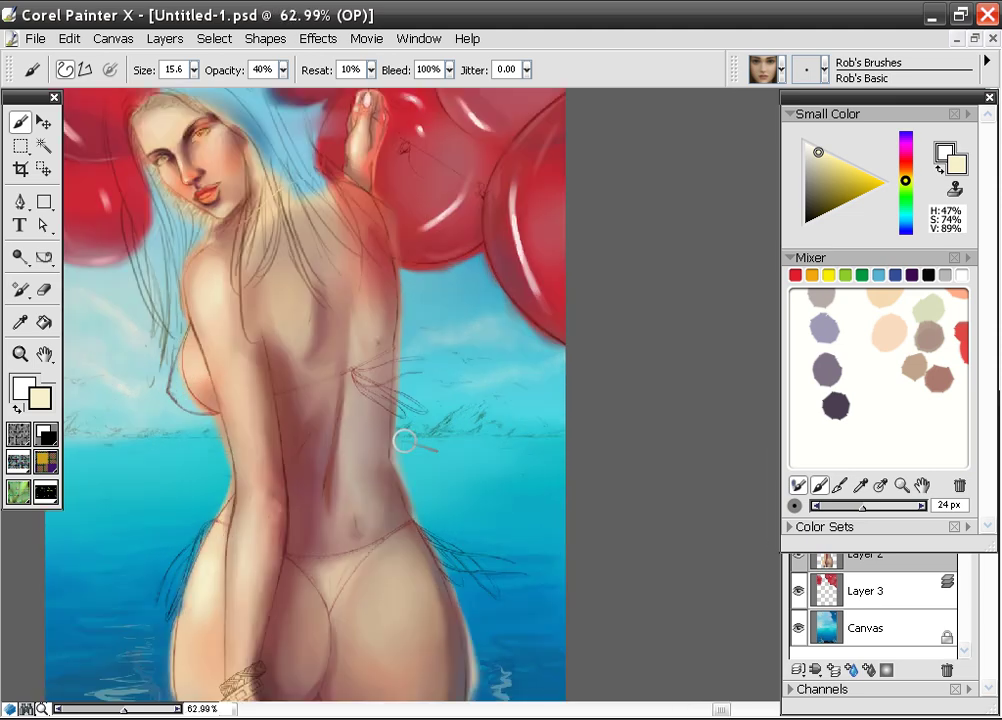
drag(399, 510, 472, 445)
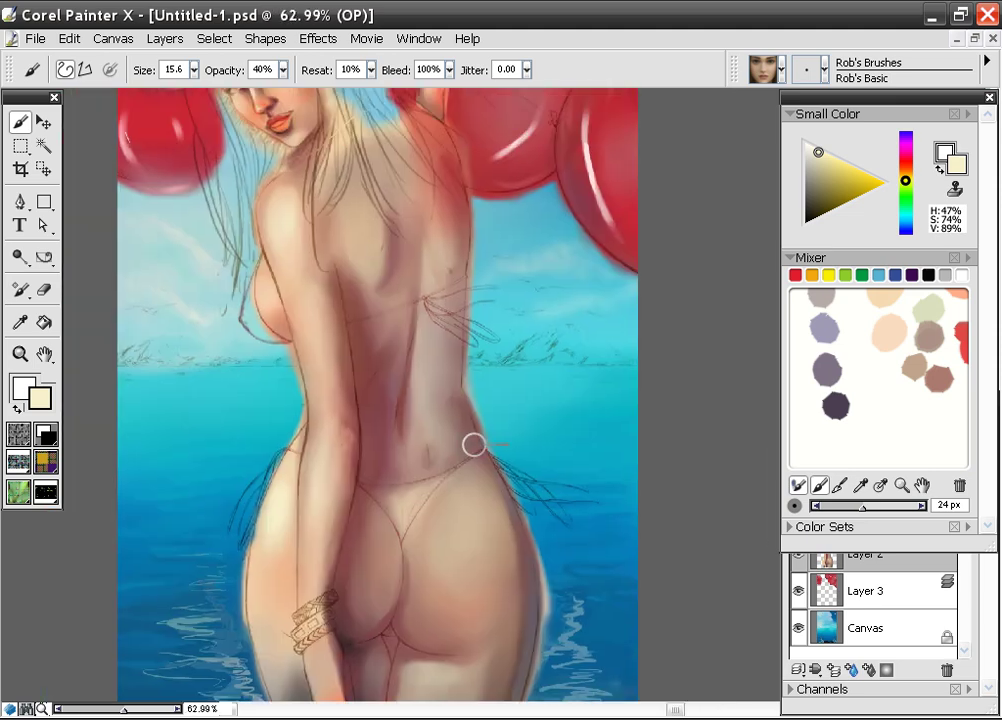
scroll(476, 432, down, 2)
scroll(480, 419, down, 1)
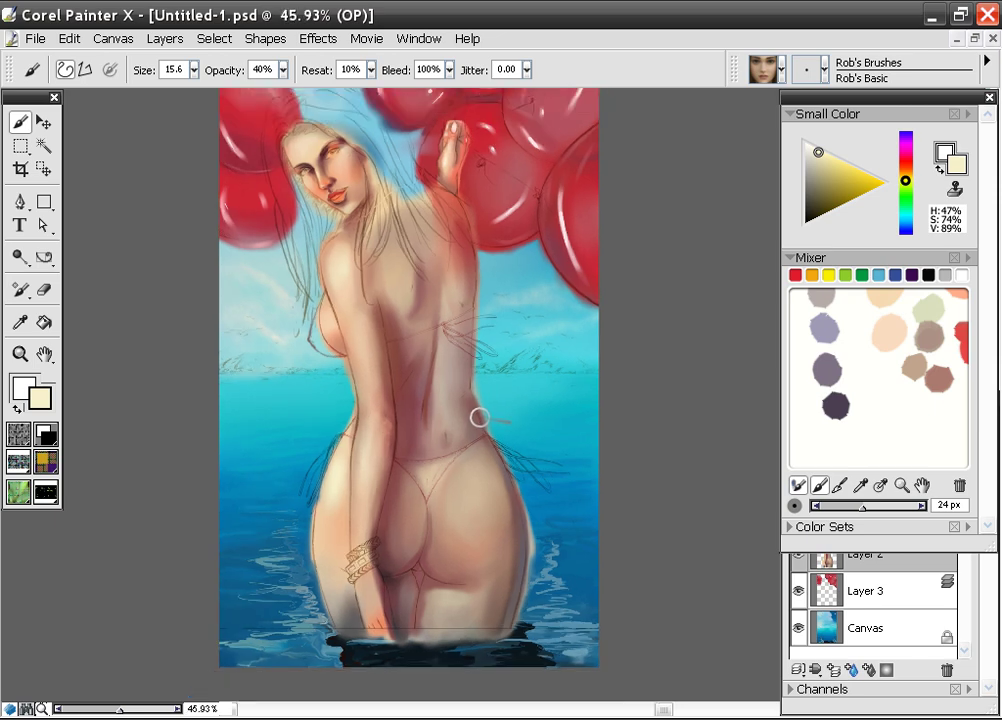
drag(481, 371, 473, 407)
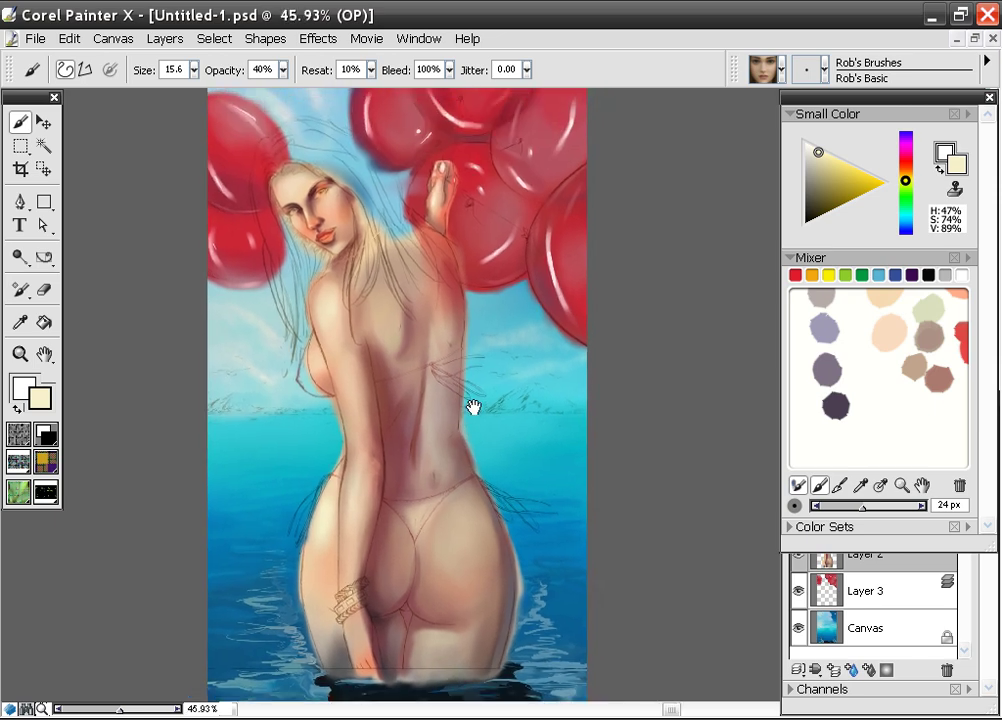
scroll(490, 448, down, 1)
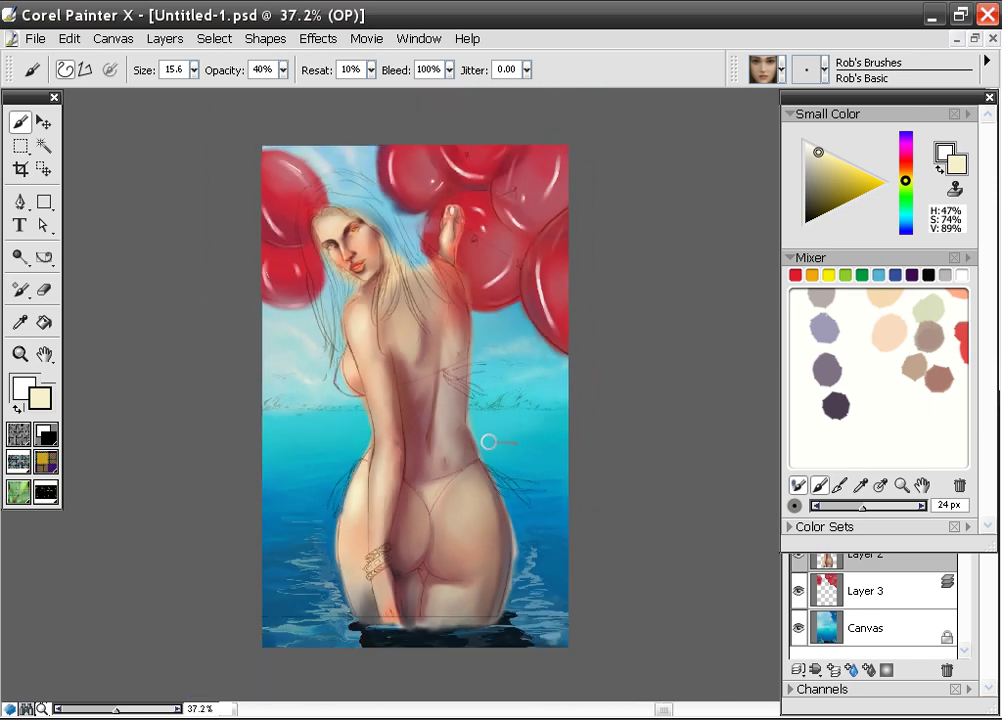
scroll(488, 441, up, 1)
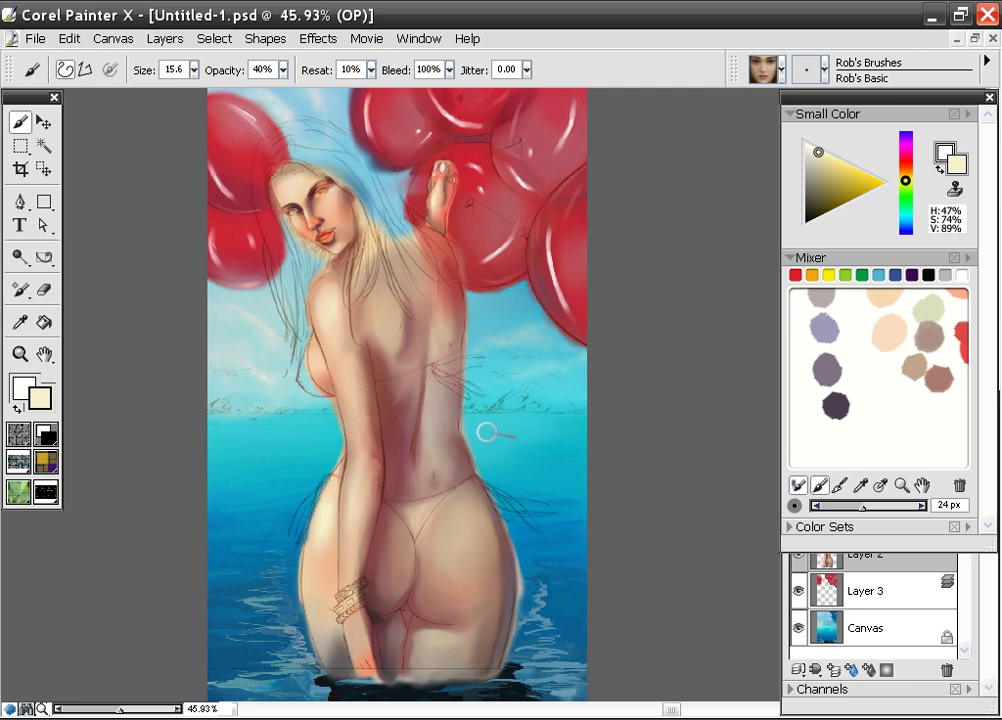
- Deepen the curved shadow along the shoulder blade in sampled dark reddish brown with a 5.0 brush
scroll(486, 432, up, 2)
drag(435, 319, 461, 432)
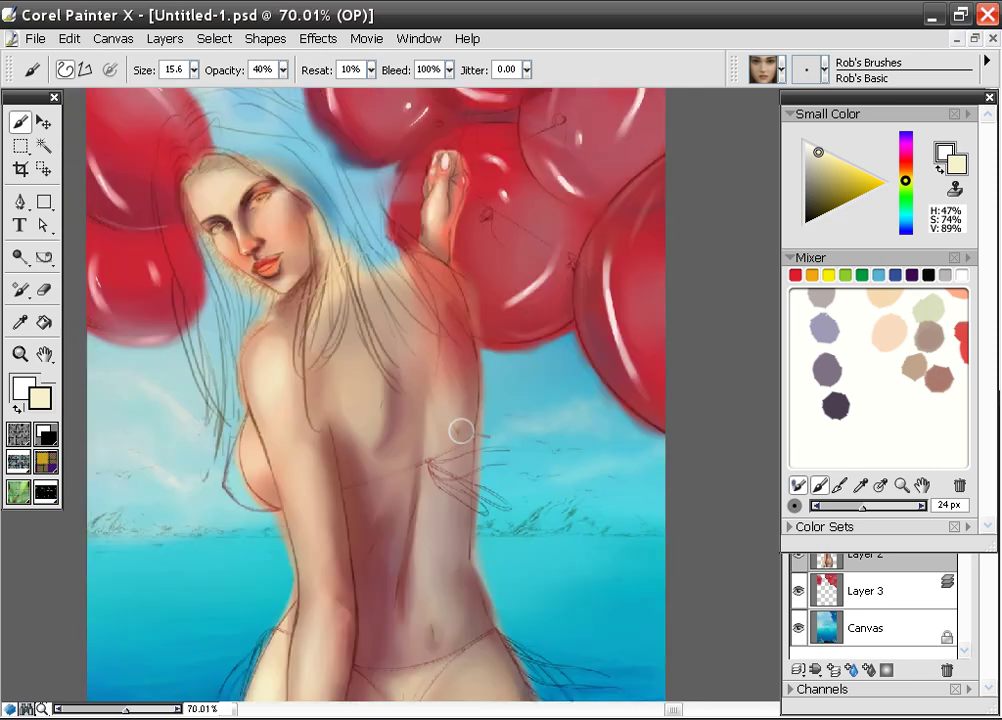
scroll(461, 432, up, 7)
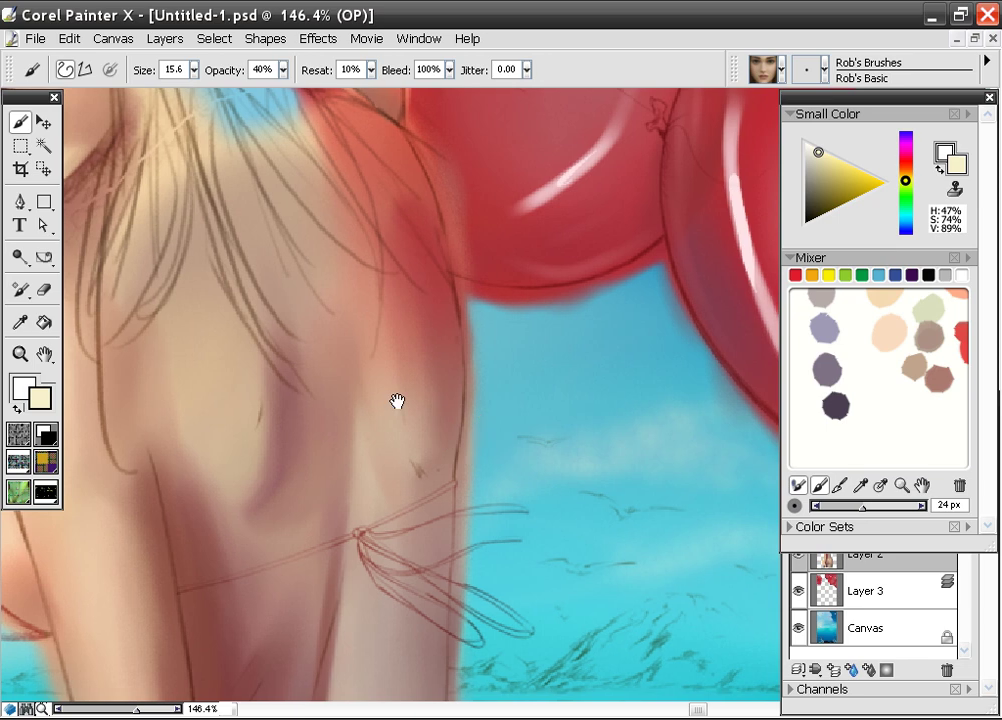
drag(398, 401, 475, 283)
alt+click(319, 634)
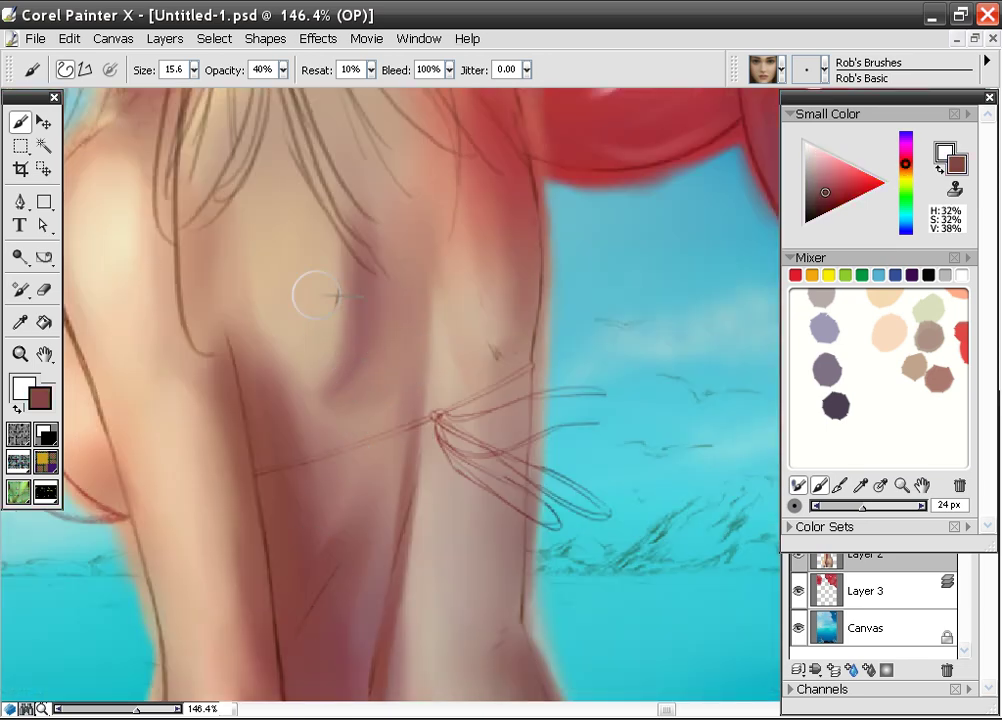
drag(194, 69, 188, 89)
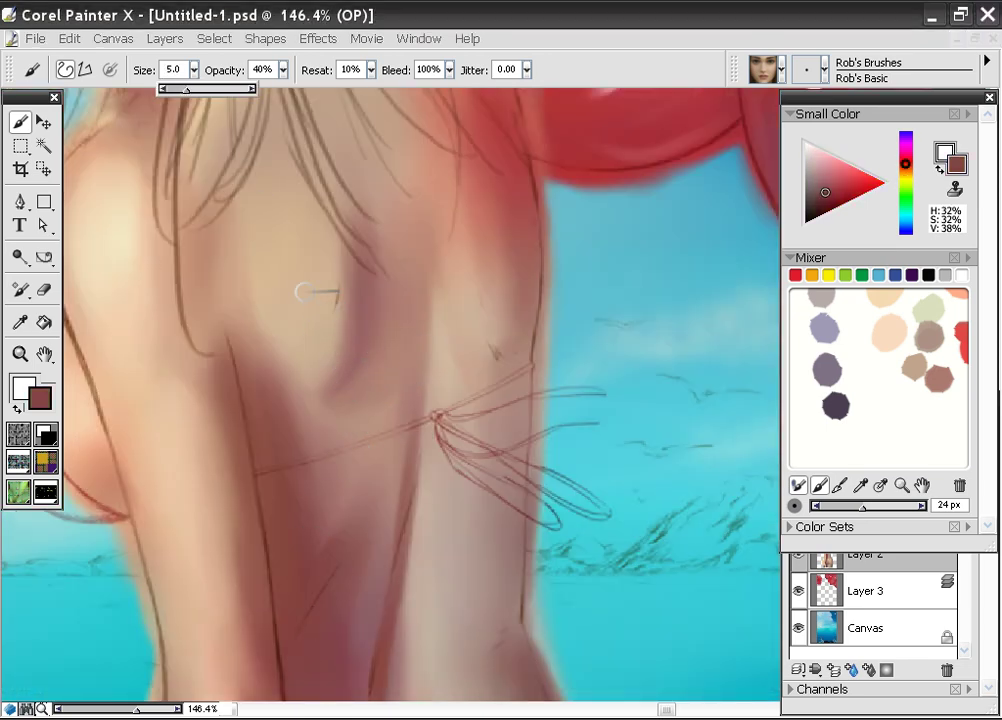
click(347, 379)
mouse_move(357, 364)
mouse_down()
mouse_move(337, 389)
mouse_move(353, 370)
mouse_move(357, 305)
mouse_move(361, 328)
mouse_move(357, 348)
mouse_move(359, 266)
mouse_move(357, 344)
mouse_move(343, 369)
mouse_move(357, 348)
mouse_move(357, 369)
mouse_move(364, 331)
mouse_move(362, 239)
mouse_up()
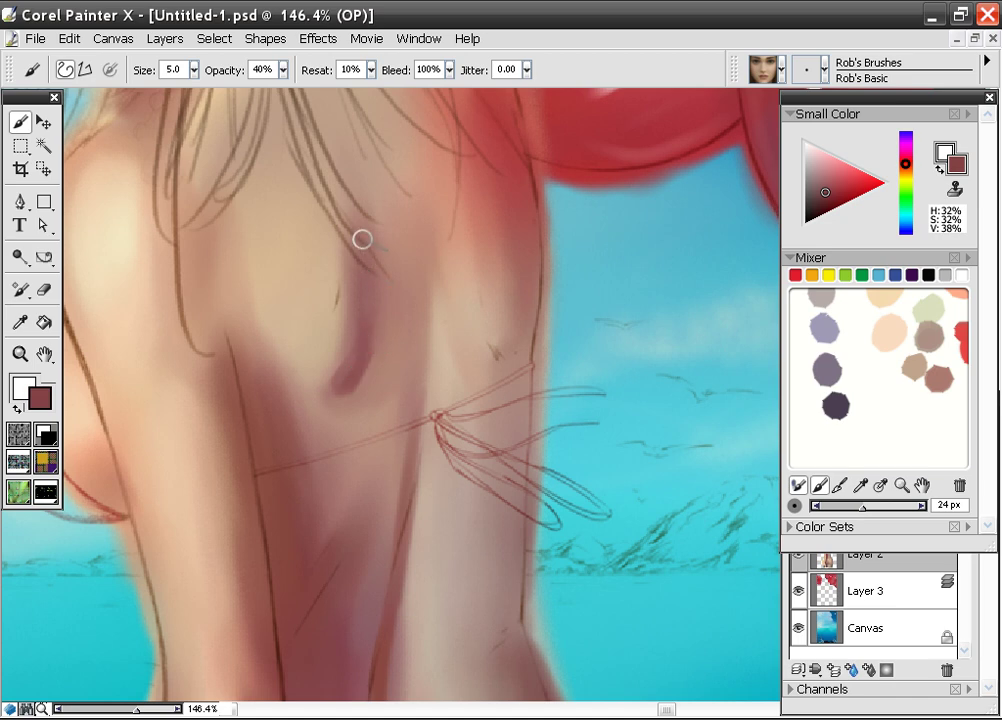
mouse_move(367, 296)
mouse_down()
mouse_move(338, 392)
mouse_move(350, 380)
mouse_move(356, 340)
mouse_move(330, 405)
mouse_move(338, 400)
mouse_move(295, 389)
mouse_move(337, 387)
mouse_move(336, 374)
mouse_move(300, 391)
mouse_up()
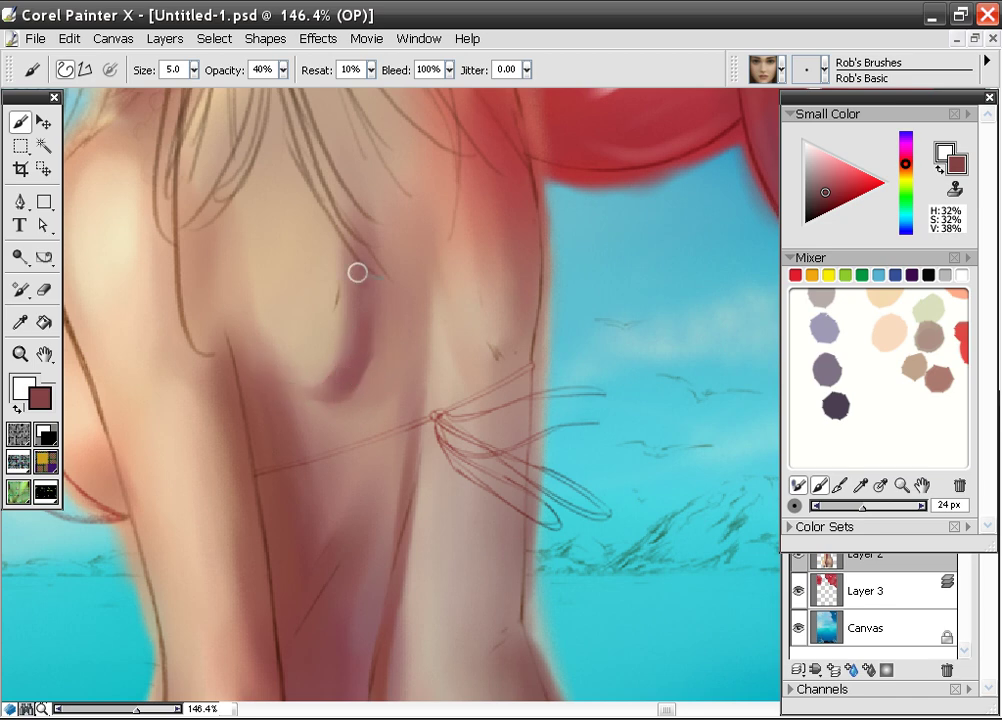
mouse_move(374, 297)
mouse_down()
mouse_move(349, 328)
mouse_move(353, 233)
mouse_move(362, 351)
mouse_move(339, 270)
mouse_up()
scroll(349, 287, down, 11)
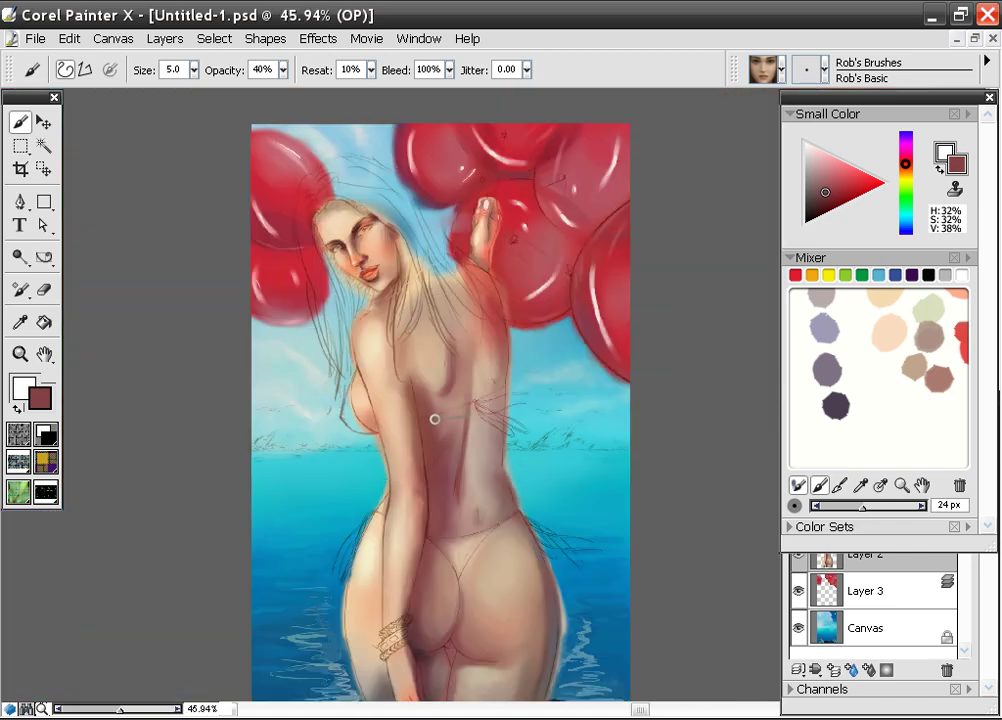
mouse_move(434, 418)
mouse_down()
mouse_move(395, 335)
mouse_move(396, 363)
mouse_up()
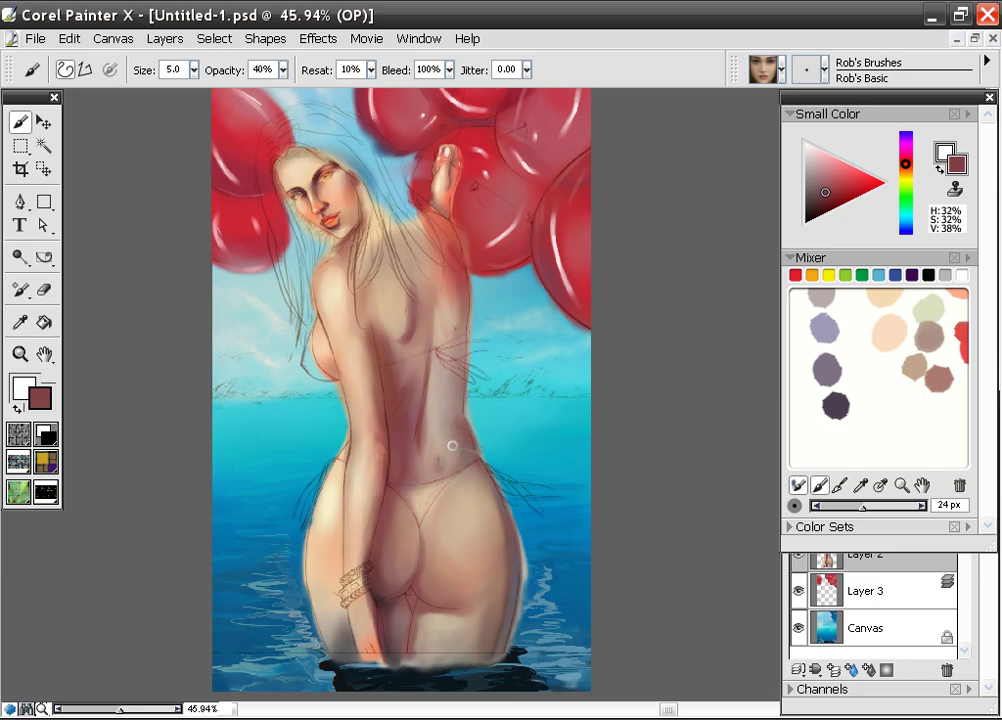
click(526, 719)
click(526, 719)
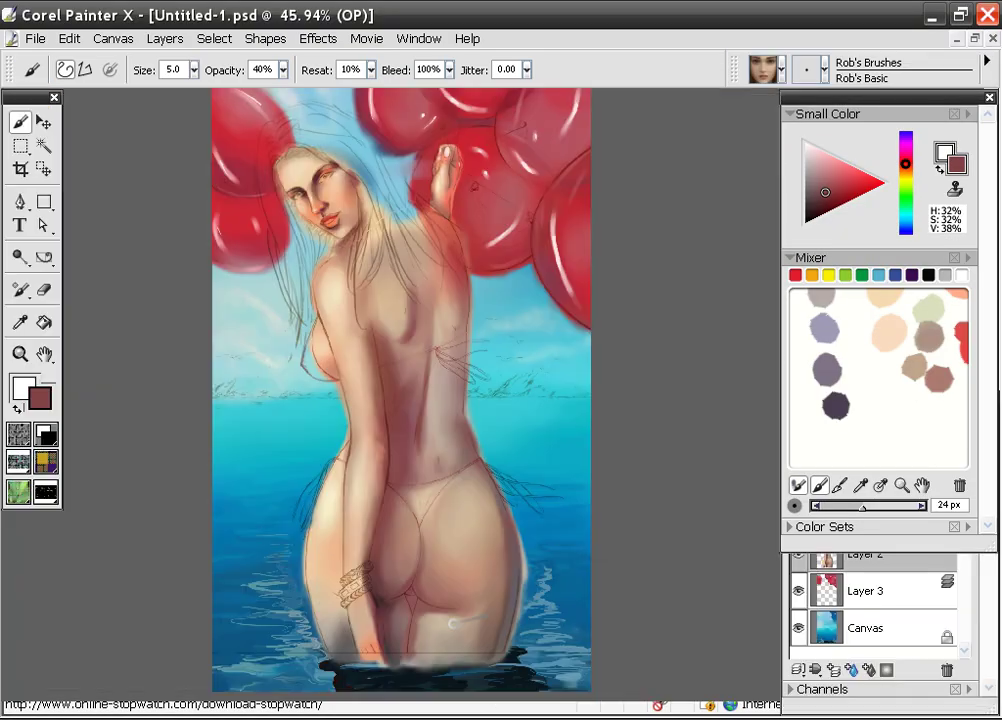
- Shade the outer edge of the lowered forearm, from elbow to bracelet, in dark reddish brown
scroll(462, 400, up, 8)
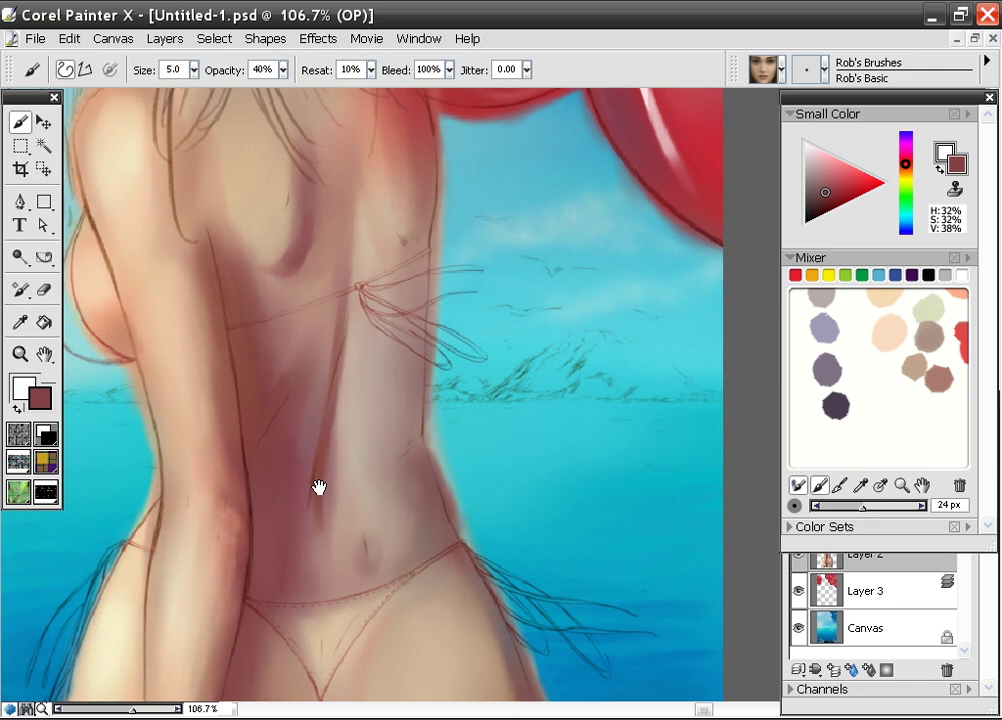
drag(318, 487, 365, 244)
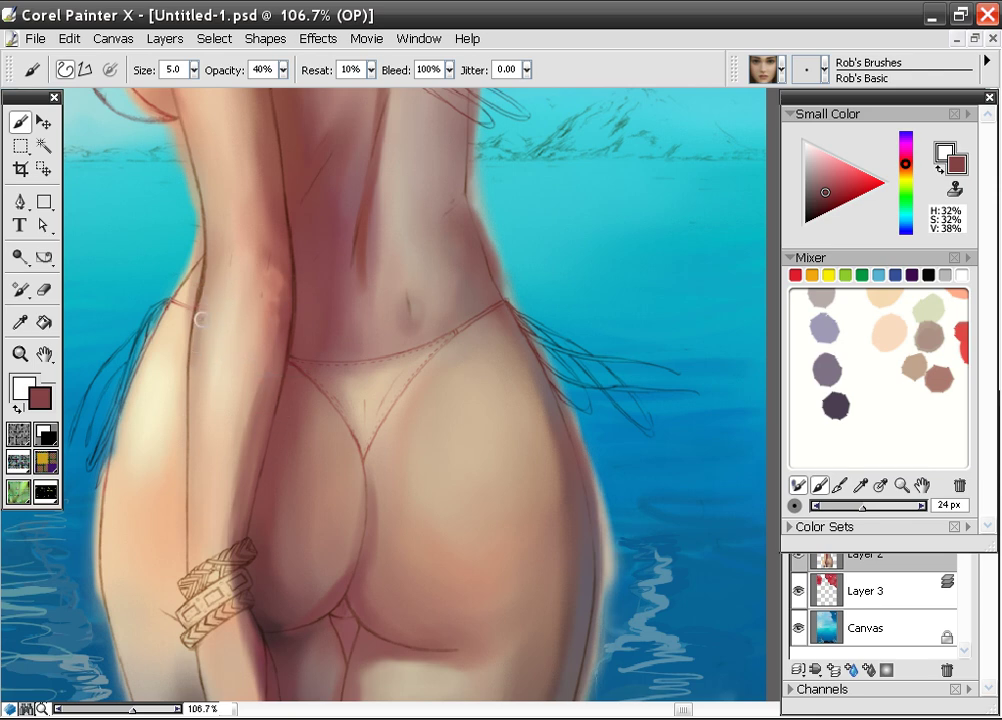
mouse_move(196, 326)
mouse_down()
mouse_move(192, 543)
mouse_move(199, 466)
mouse_move(190, 529)
mouse_move(185, 435)
mouse_move(189, 558)
mouse_up()
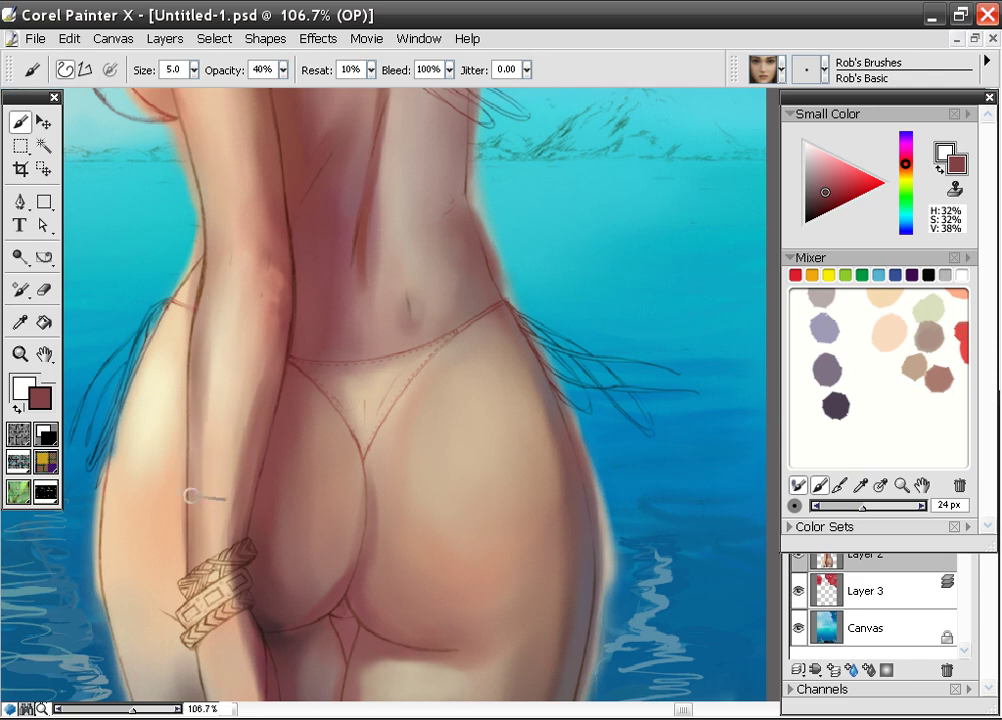
- Blend the forearm's outer shadow into the skin with sampled peach, a darker orange-brown and sampled light cream
alt+click(200, 320)
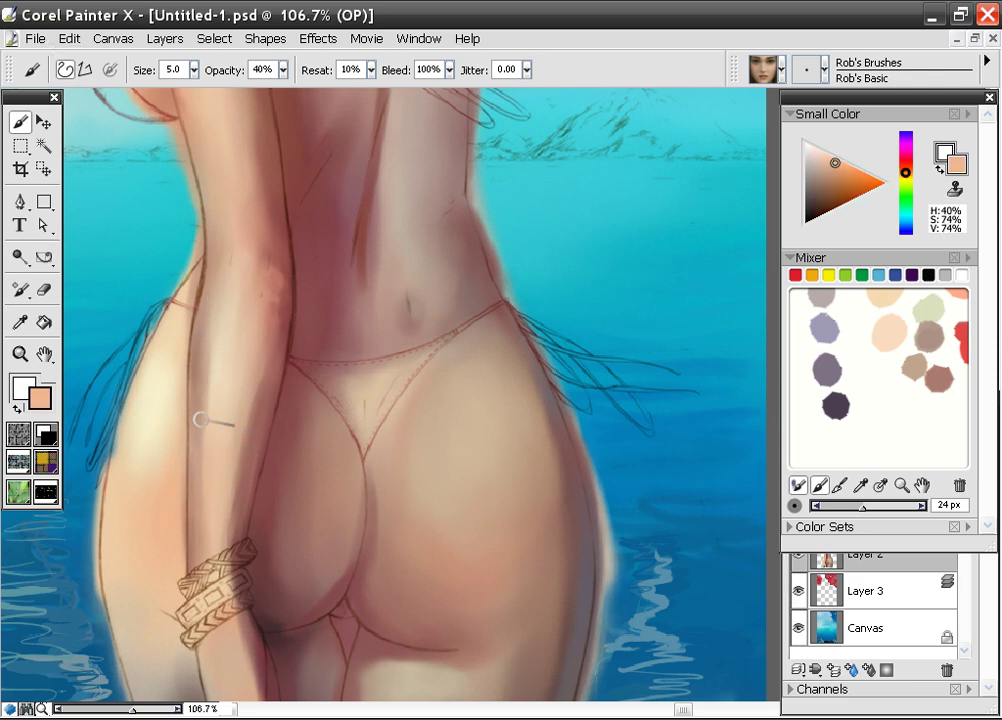
drag(202, 363, 199, 458)
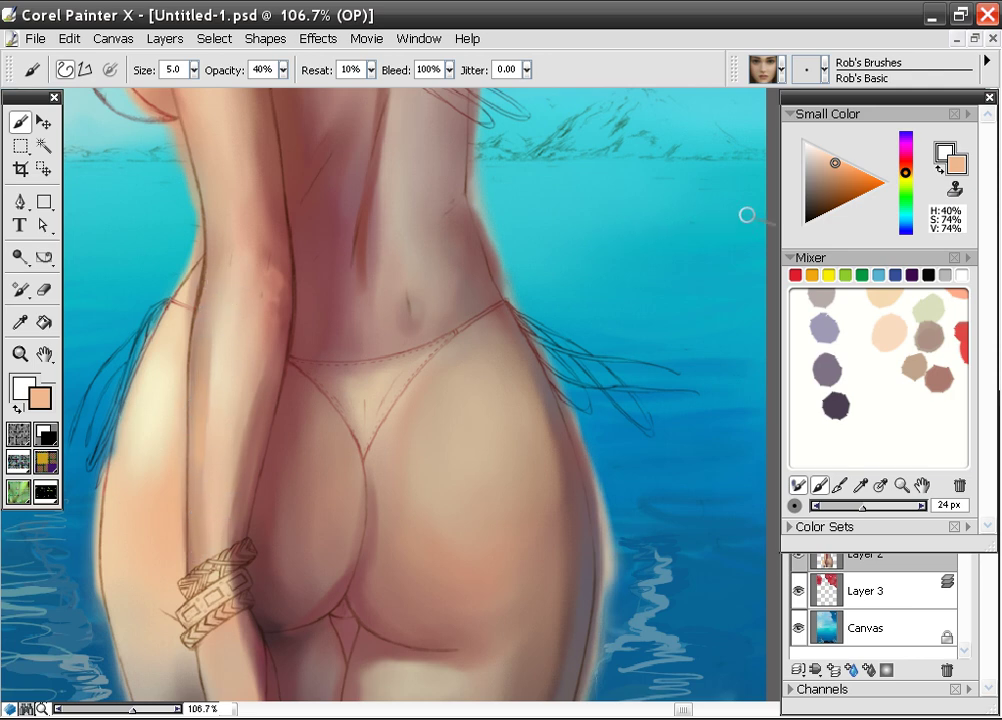
click(831, 177)
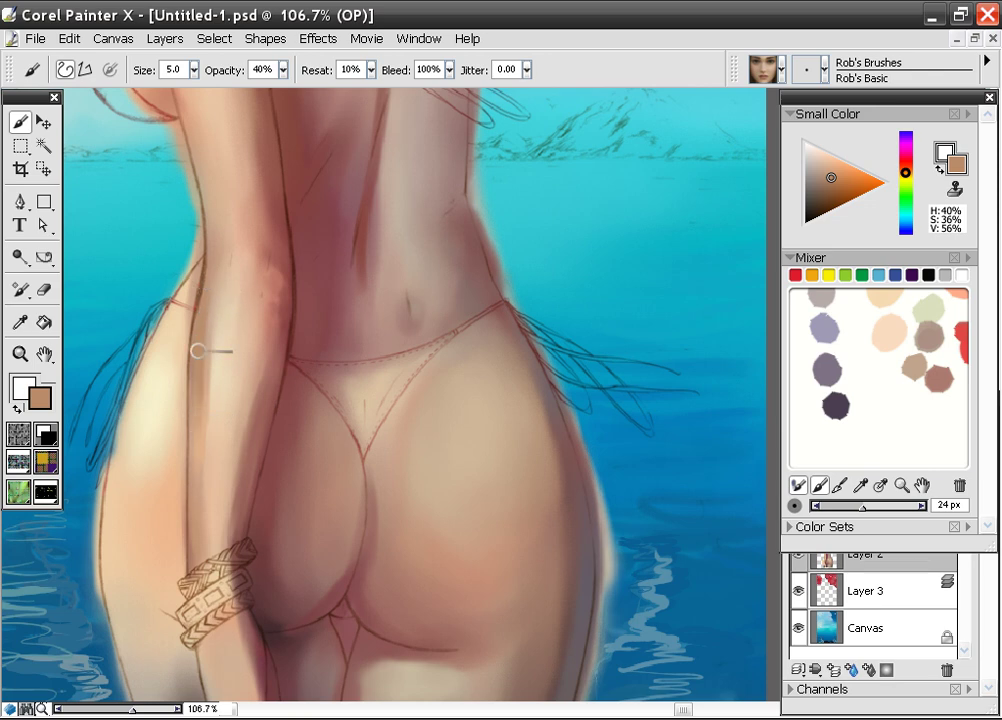
alt+click(219, 390)
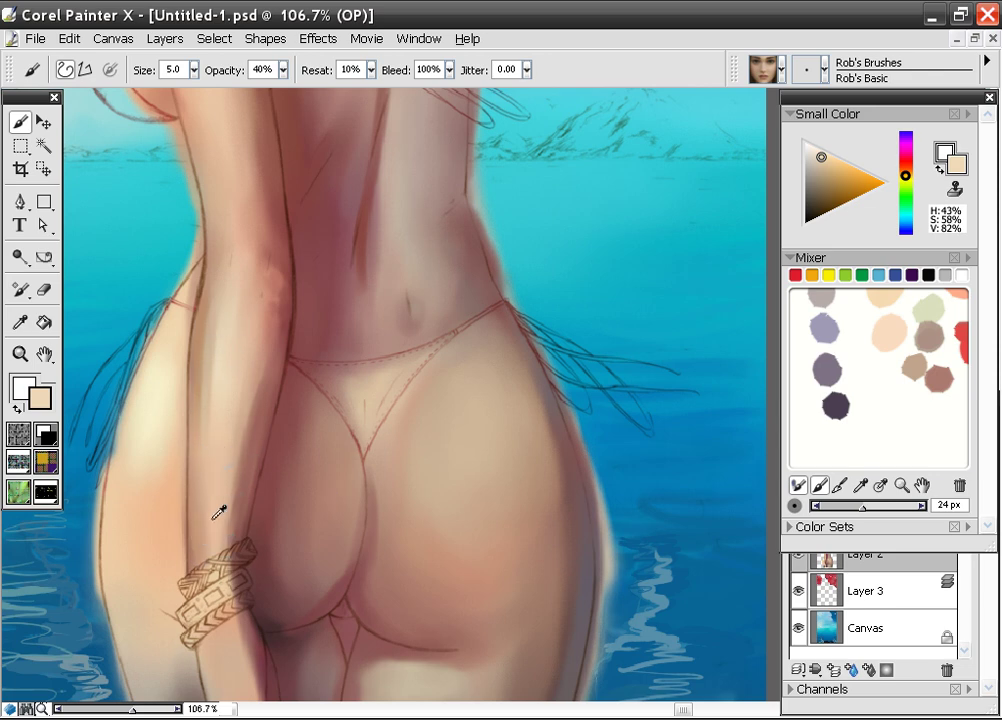
- Sample a muted reddish brown from the buttock for shading the lowered hand below the bracelet
alt+click(337, 520)
scroll(246, 530, down, 3)
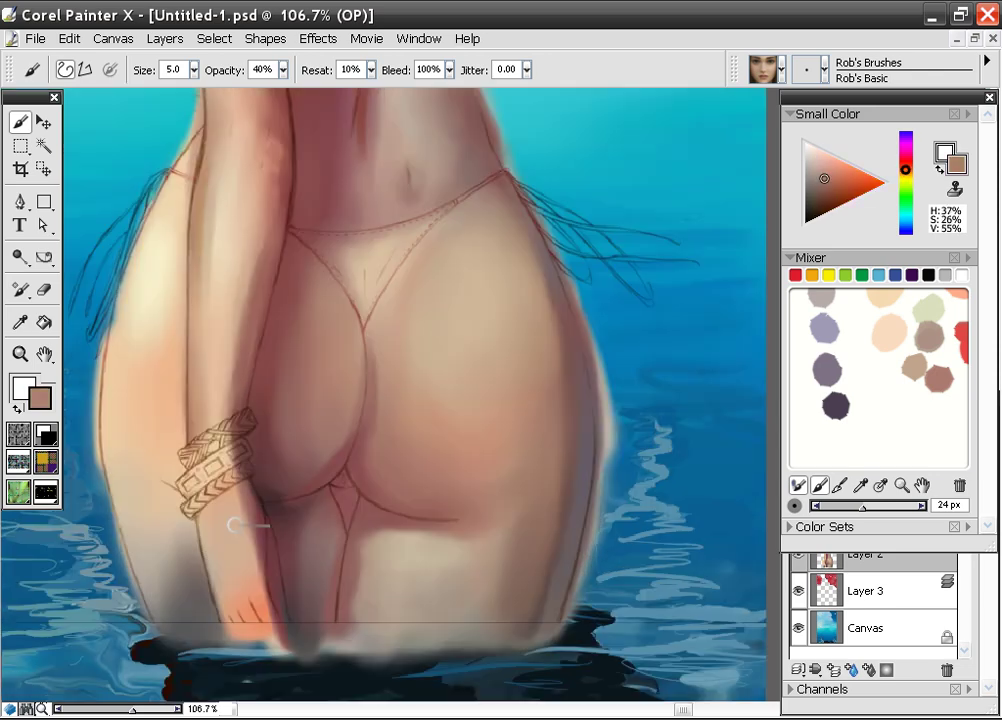